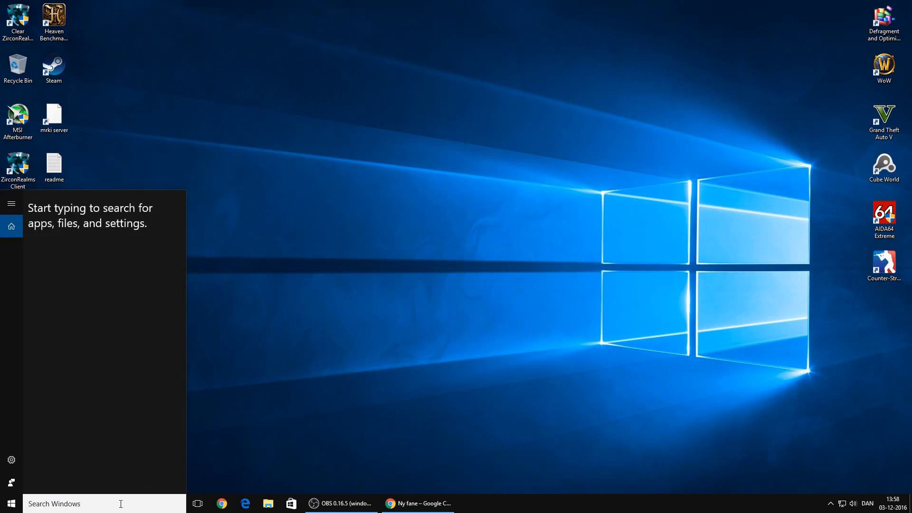
Open Command Prompt with a cmd search and move its window toward the middle of the desktop
{"action": "type", "text": "cmd"}
{"action": "key", "text": "Return"}
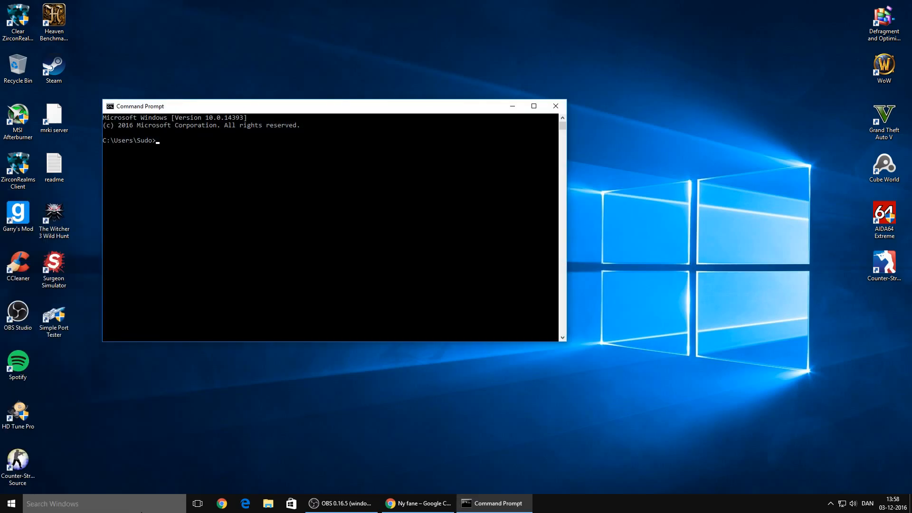
{"action": "left_click_drag", "start_coordinate": [285, 107], "coordinate": [365, 109]}
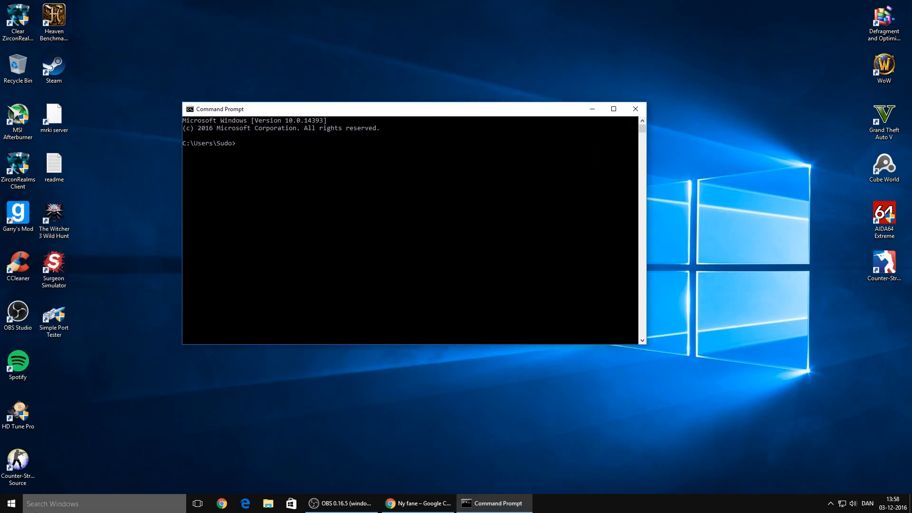
{"action": "left_click", "coordinate": [64, 507]}
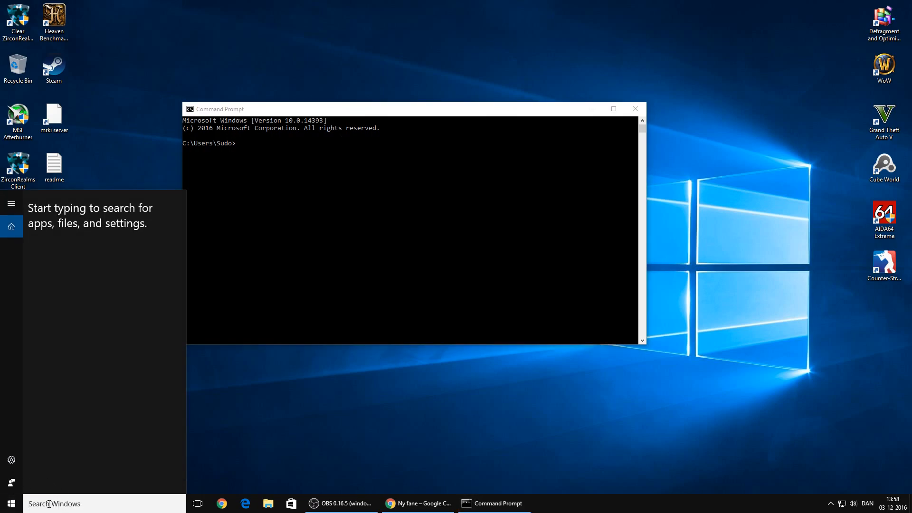
{"action": "right_click", "coordinate": [12, 504]}
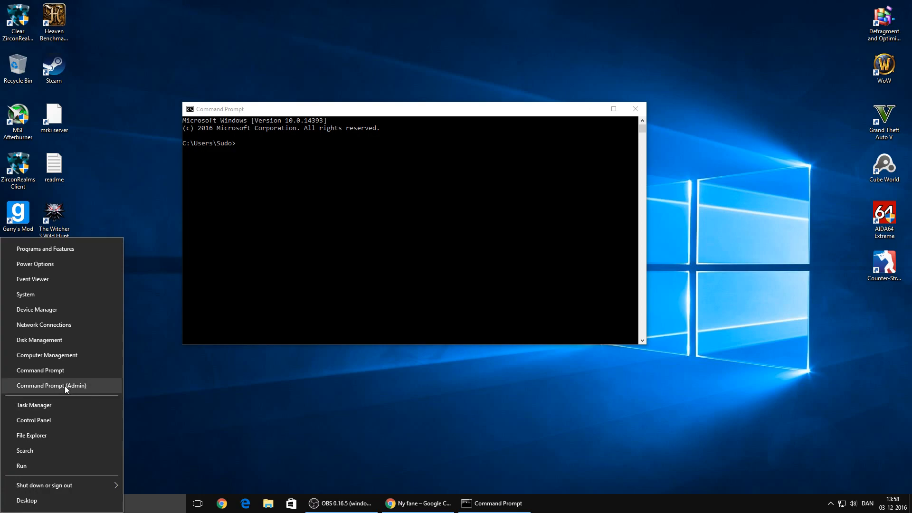
{"action": "left_click", "coordinate": [28, 450]}
{"action": "type", "text": "cmd"}
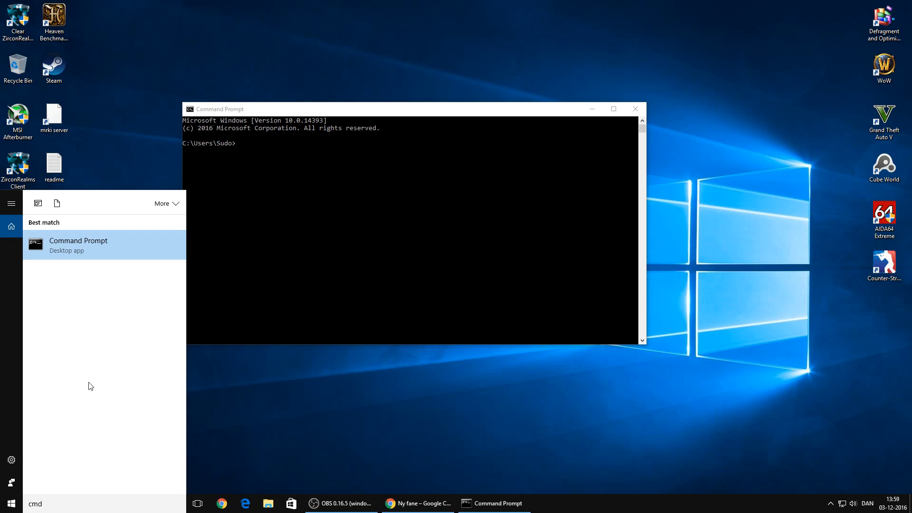
{"action": "right_click", "coordinate": [132, 257]}
{"action": "left_click", "coordinate": [62, 327]}
{"action": "left_click_drag", "start_coordinate": [65, 501], "coordinate": [2, 503]}
{"action": "left_click", "coordinate": [320, 418]}
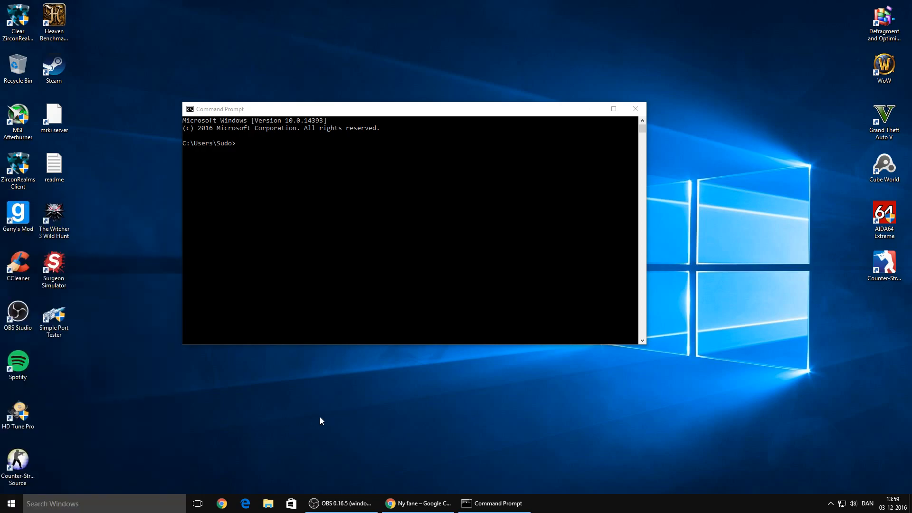
Launch a second Command Prompt by running cmd from the Run dialog and close that window again
{"action": "key", "text": "super+r"}
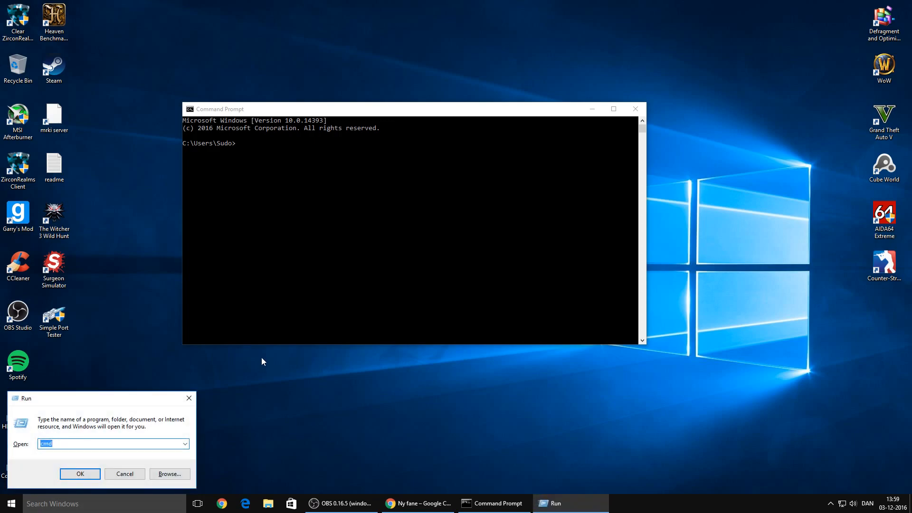
{"action": "type", "text": "cmd"}
{"action": "key", "text": "Return"}
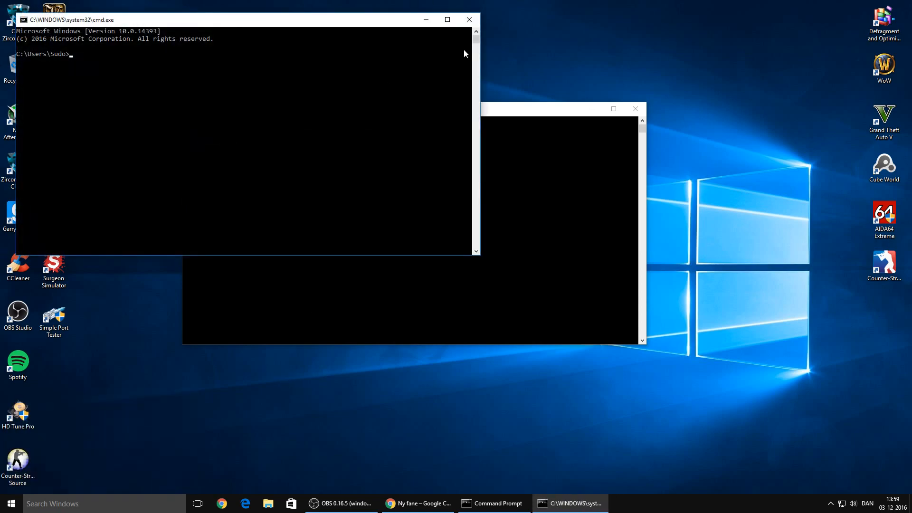
{"action": "left_click", "coordinate": [469, 20]}
Run ipconfig in the remaining Command Prompt window to list the computer's network addresses
{"action": "left_click_drag", "start_coordinate": [474, 107], "coordinate": [430, 106]}
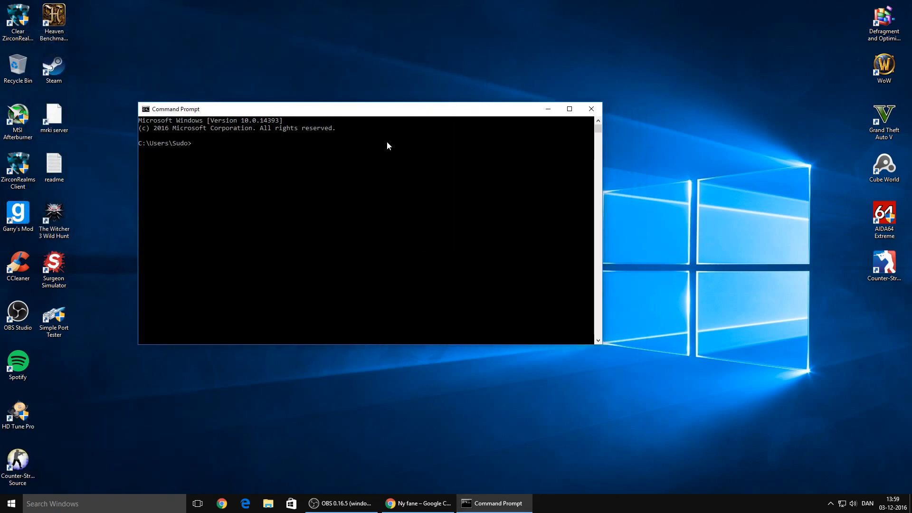
{"action": "type", "text": "ipconfig"}
{"action": "key", "text": "Return"}
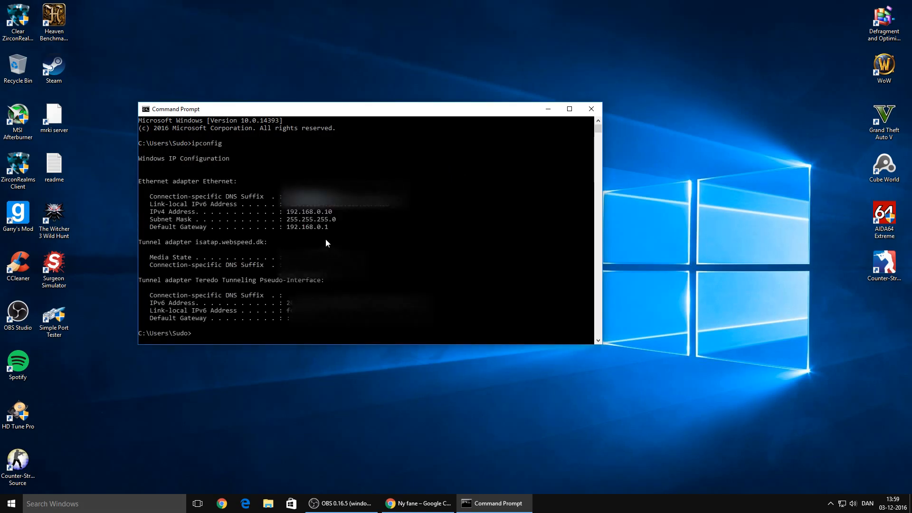
Copy the Ethernet adapter's default gateway address, 192.168.0.1, from the ipconfig output
{"action": "left_click_drag", "start_coordinate": [336, 214], "coordinate": [289, 215]}
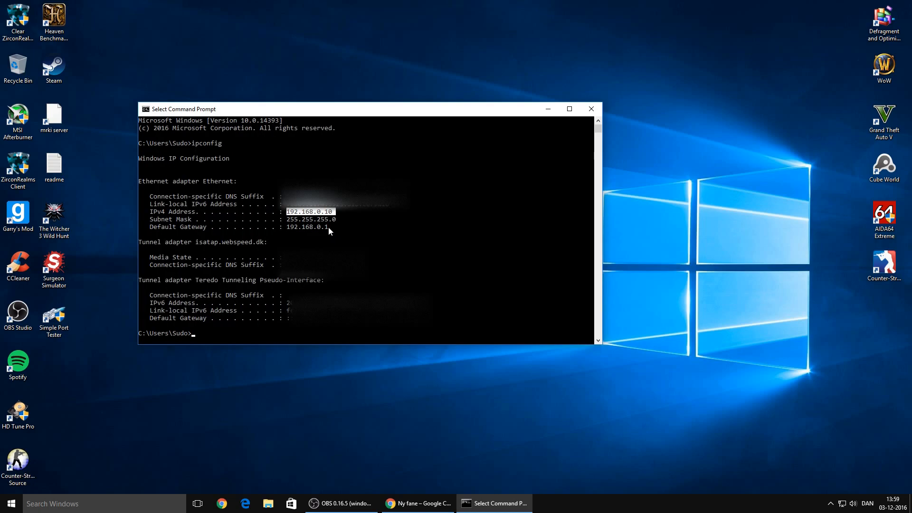
{"action": "left_click_drag", "start_coordinate": [329, 228], "coordinate": [288, 230]}
{"action": "key", "text": "ctrl+c"}
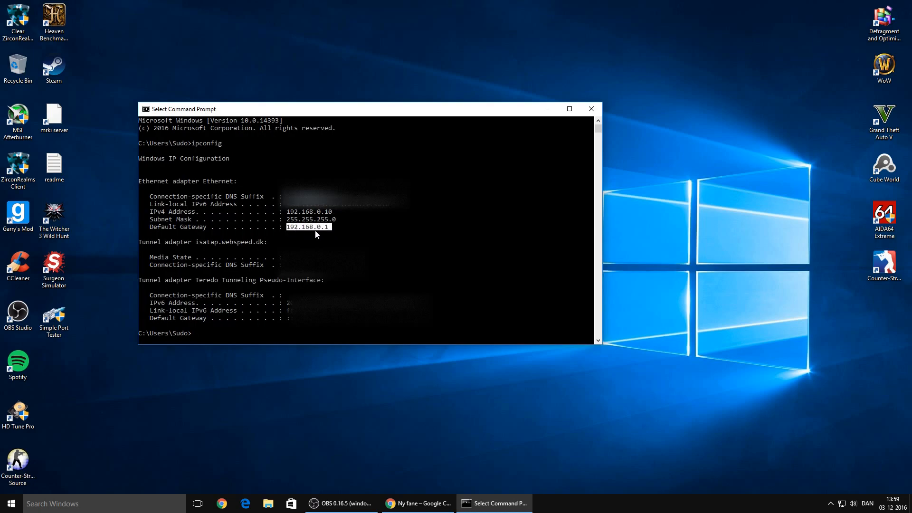
{"action": "right_click", "coordinate": [330, 234]}
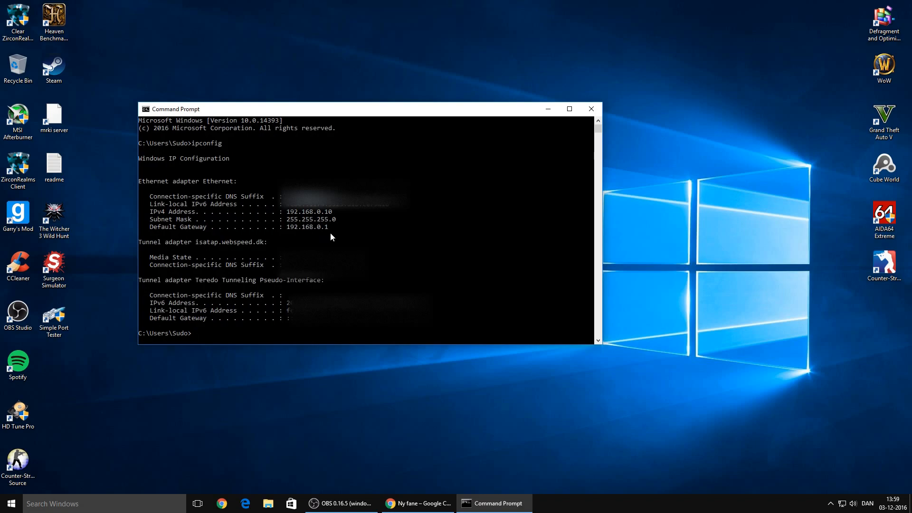
{"action": "left_click_drag", "start_coordinate": [339, 196], "coordinate": [293, 230]}
{"action": "left_click", "coordinate": [356, 226]}
{"action": "left_click", "coordinate": [338, 227]}
{"action": "left_click", "coordinate": [407, 211]}
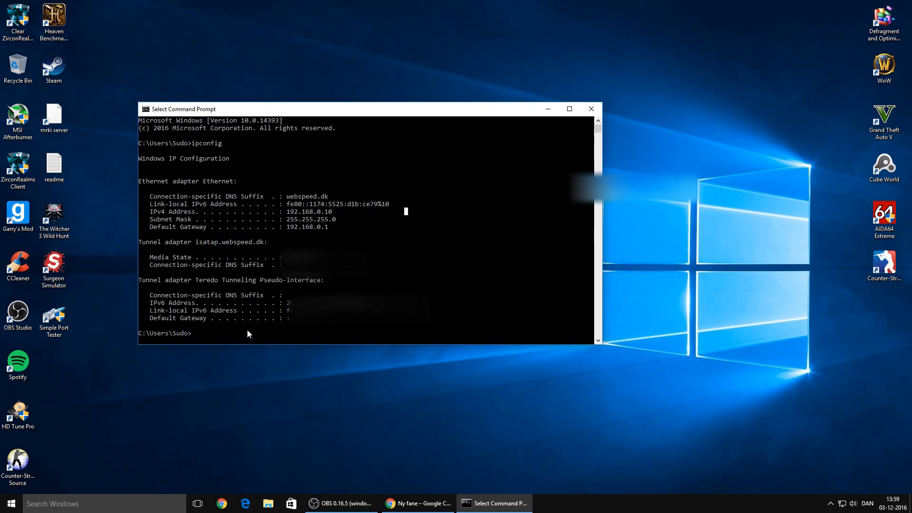
Switch to Chrome, load the copied gateway address 192.168.0.1, and maximize the browser window
{"action": "left_click", "coordinate": [418, 504]}
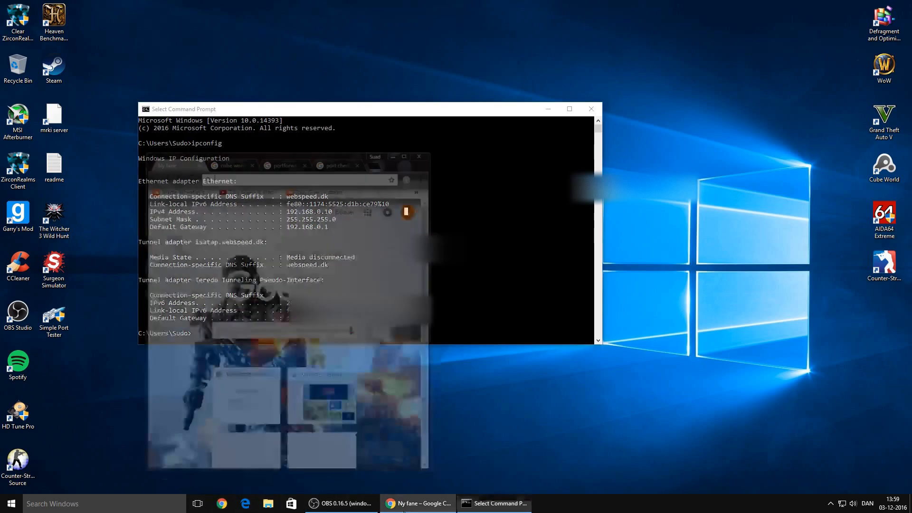
{"action": "left_click", "coordinate": [218, 119]}
{"action": "key", "text": "ctrl+v"}
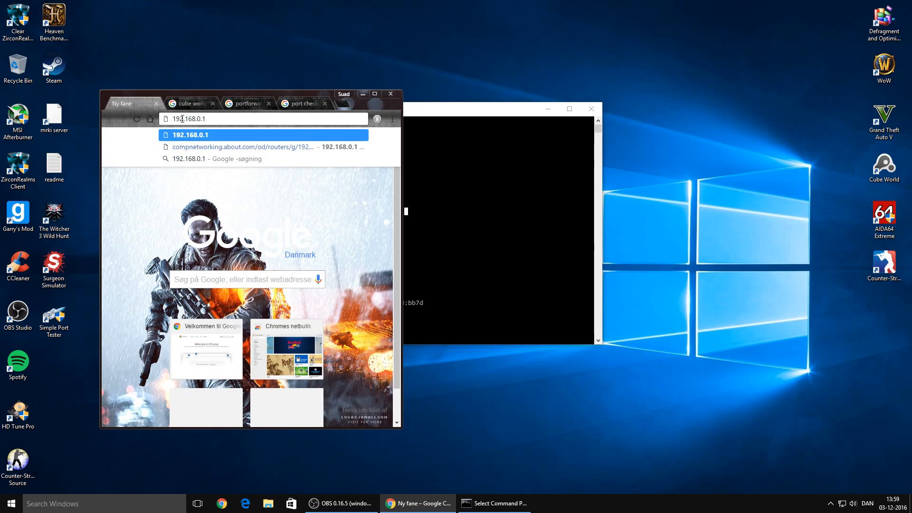
{"action": "key", "text": "Return"}
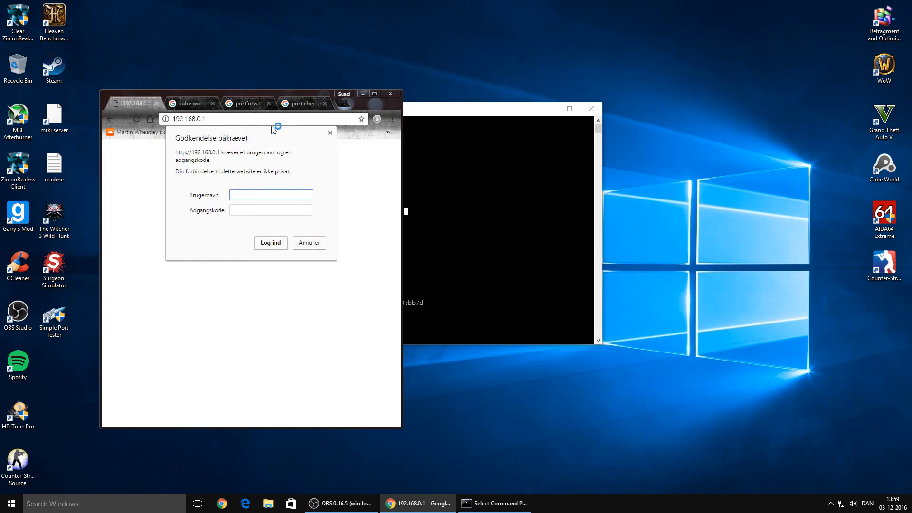
{"action": "left_click", "coordinate": [375, 94]}
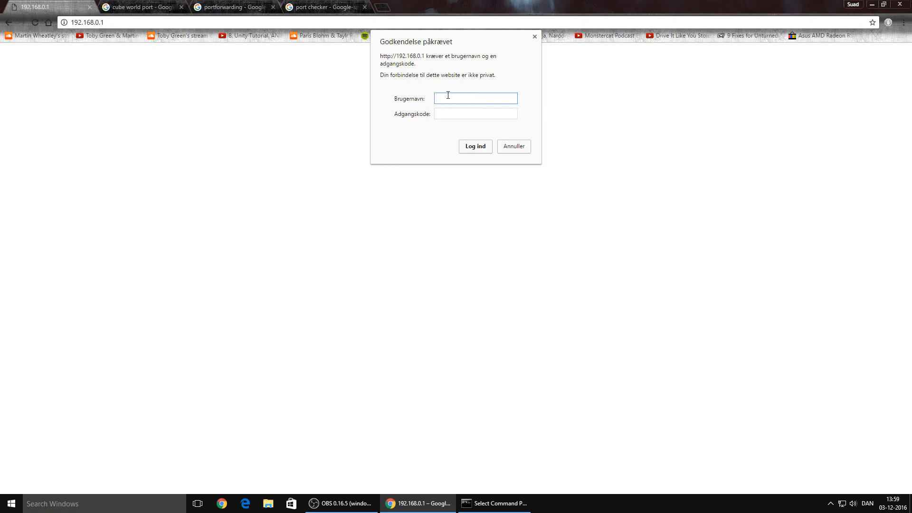
Log in to the router with the username admin and its password, and resize the browser window so the page fills it
{"action": "key", "text": "Tab"}
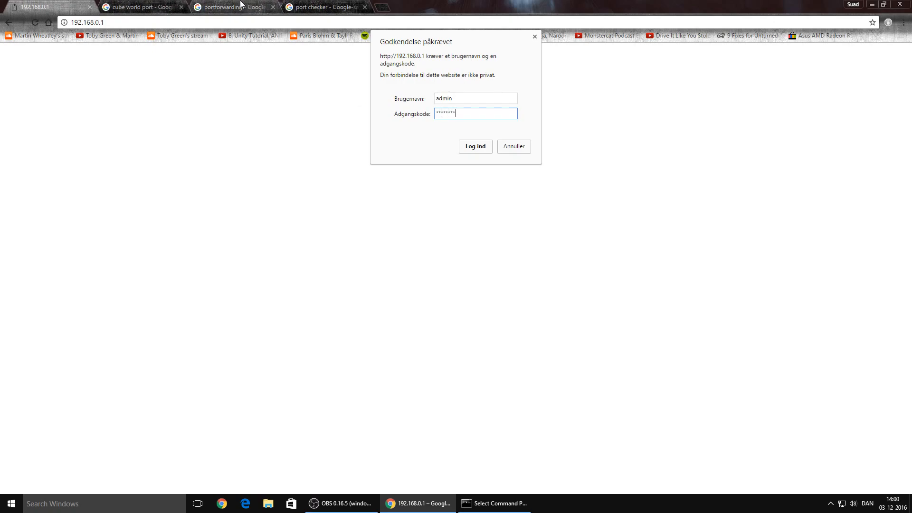
{"action": "left_click", "coordinate": [475, 147]}
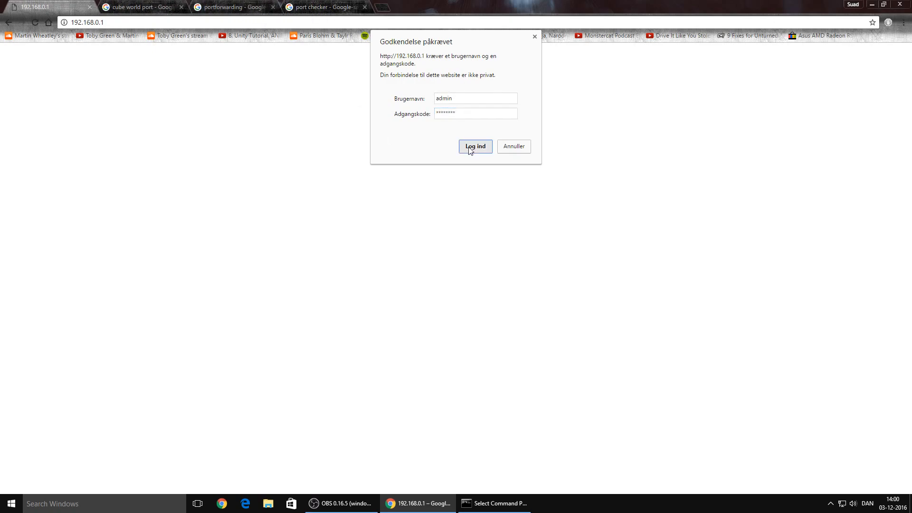
{"action": "left_click", "coordinate": [813, 96]}
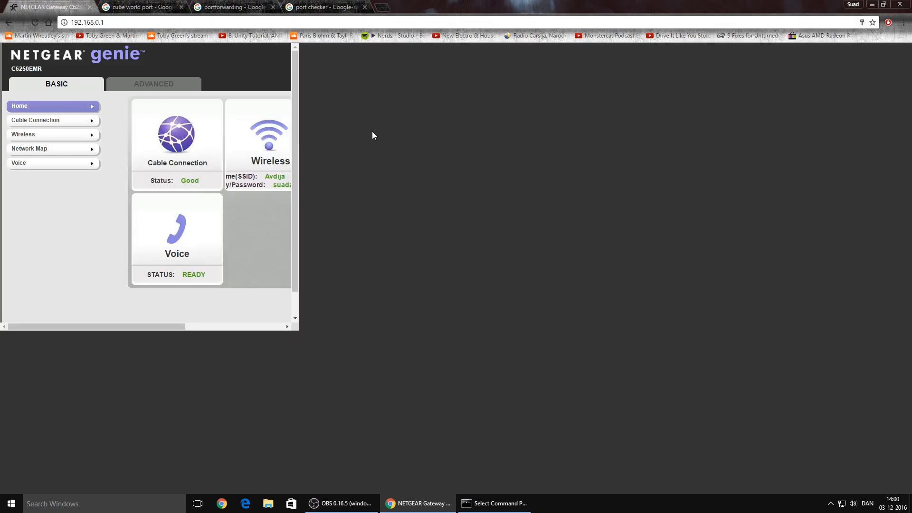
{"action": "left_click", "coordinate": [884, 5]}
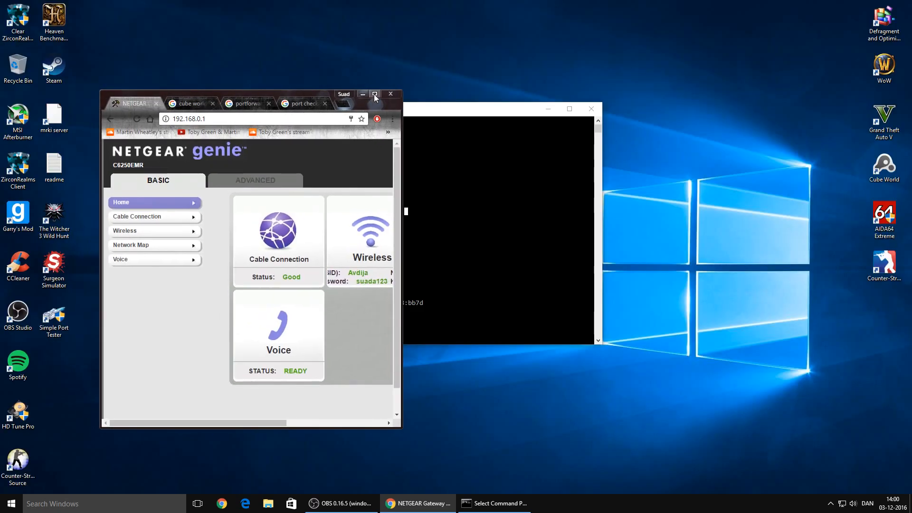
{"action": "left_click", "coordinate": [374, 94]}
Open portforward.com from the portforwarding search results and go to Netgear in its list of all routers
{"action": "left_click", "coordinate": [138, 4]}
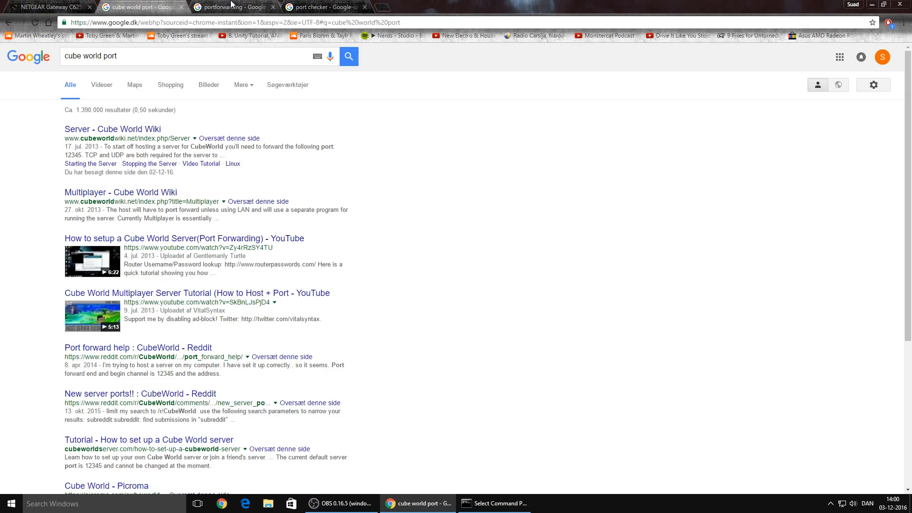
{"action": "left_click", "coordinate": [232, 3]}
{"action": "left_click", "coordinate": [119, 128]}
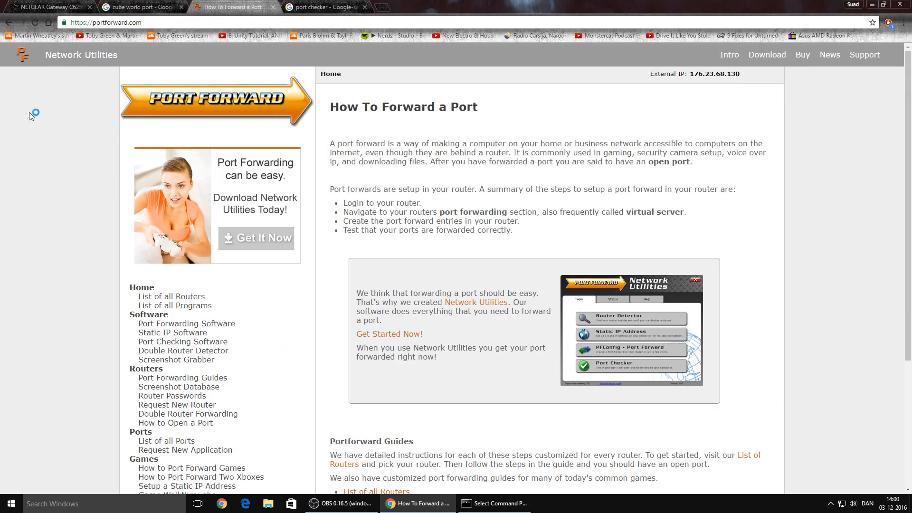
{"action": "left_click", "coordinate": [186, 297]}
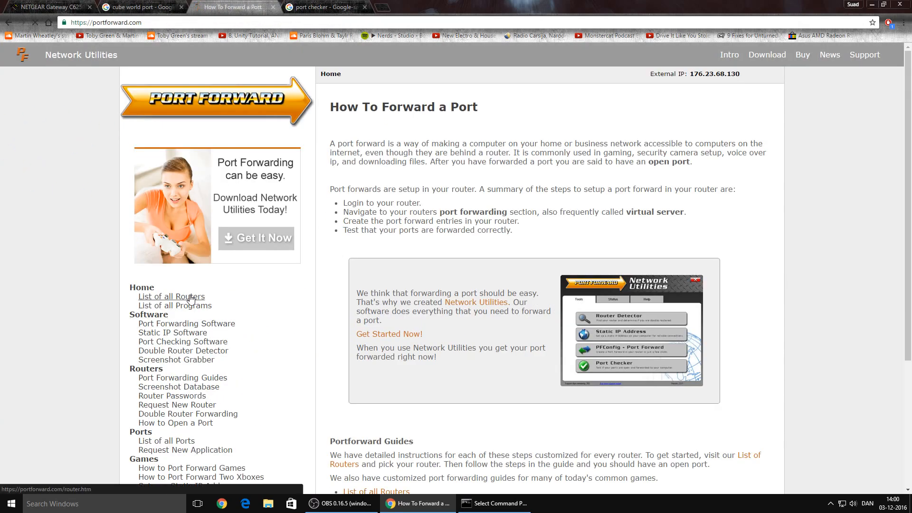
{"action": "scroll", "coordinate": [441, 274], "scroll_direction": "down", "scroll_amount": 20}
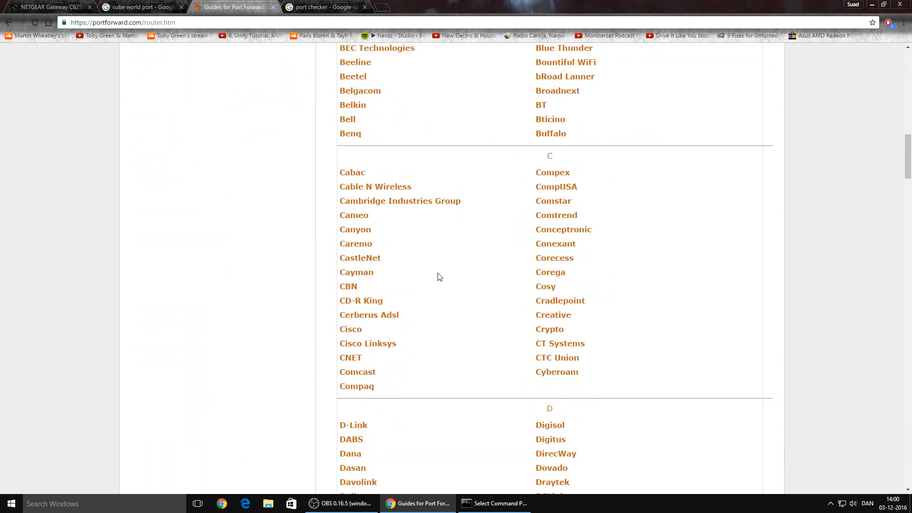
{"action": "scroll", "coordinate": [439, 277], "scroll_direction": "down", "scroll_amount": 20}
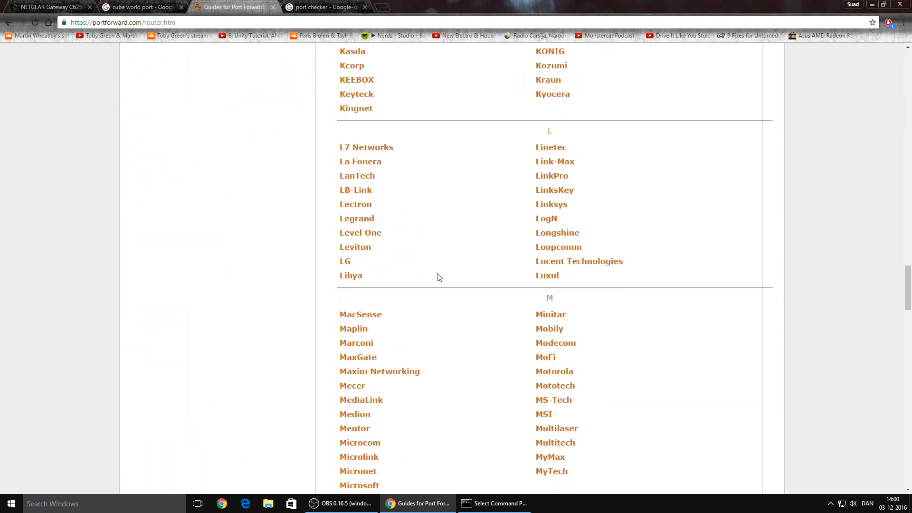
{"action": "scroll", "coordinate": [419, 276], "scroll_direction": "down", "scroll_amount": 1}
{"action": "left_click", "coordinate": [362, 302]}
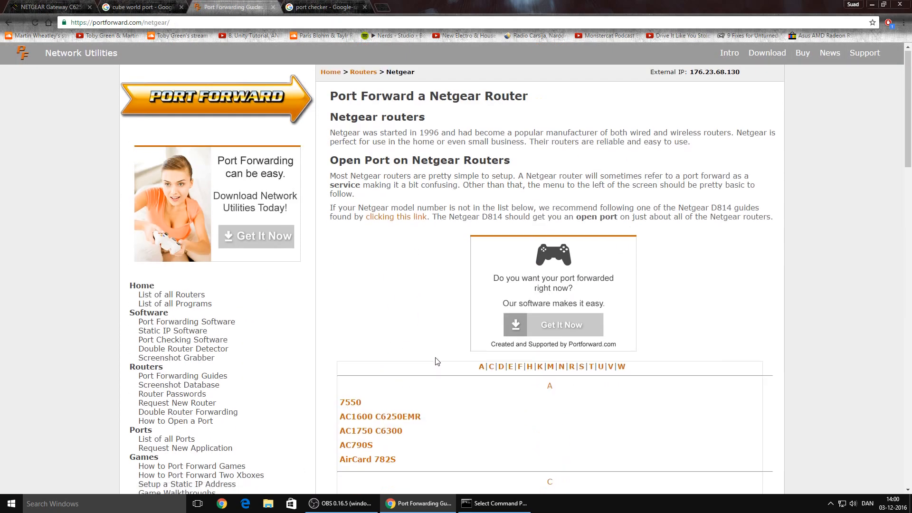
Browse the Netgear router models and open the port forwarding guide for the CG3000D
{"action": "scroll", "coordinate": [404, 314], "scroll_direction": "down", "scroll_amount": 5}
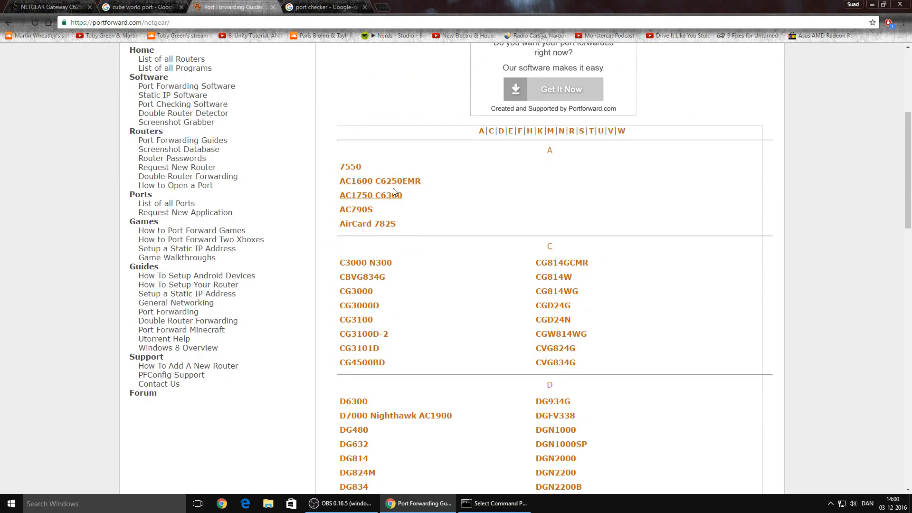
{"action": "scroll", "coordinate": [455, 215], "scroll_direction": "up", "scroll_amount": 3}
{"action": "scroll", "coordinate": [355, 224], "scroll_direction": "up", "scroll_amount": 2}
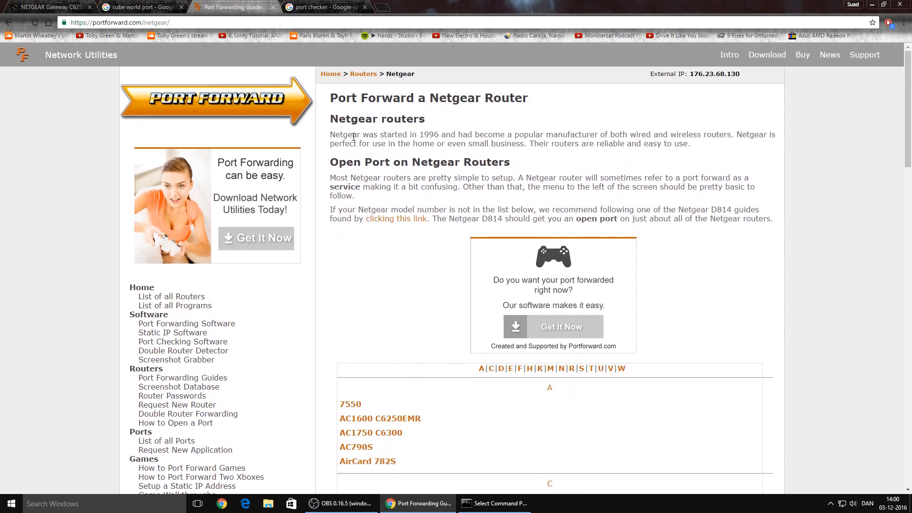
{"action": "scroll", "coordinate": [402, 380], "scroll_direction": "down", "scroll_amount": 4}
{"action": "left_click", "coordinate": [364, 354]}
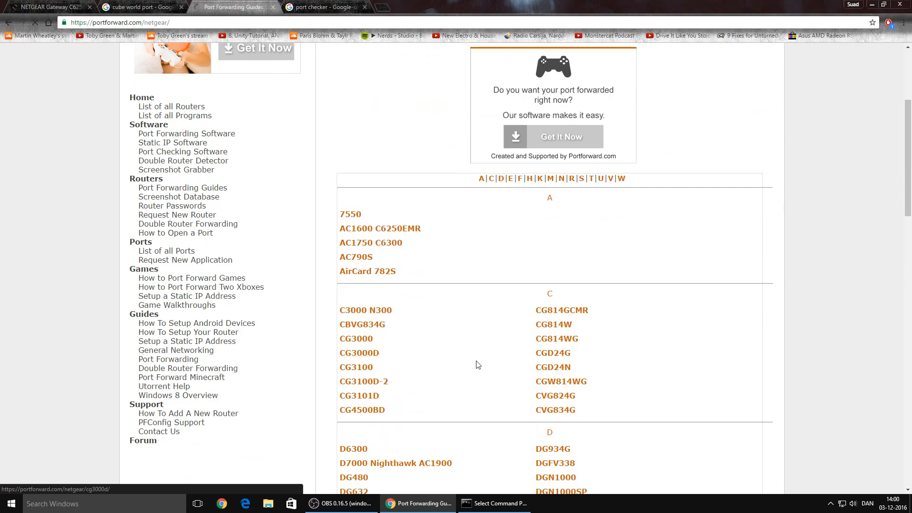
Look through the CG3000D guide's port forwarding steps and return to the NETGEAR genie router page
{"action": "scroll", "coordinate": [556, 233], "scroll_direction": "down", "scroll_amount": 8}
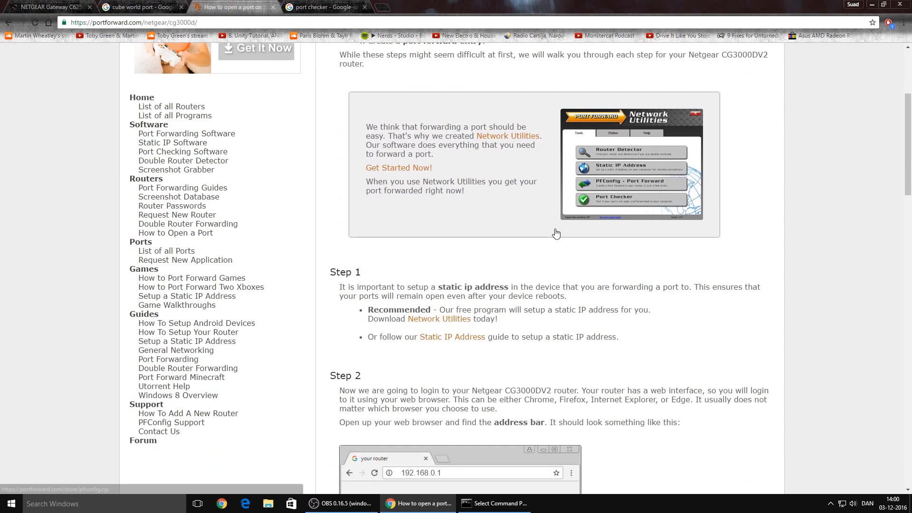
{"action": "scroll", "coordinate": [557, 233], "scroll_direction": "down", "scroll_amount": 3}
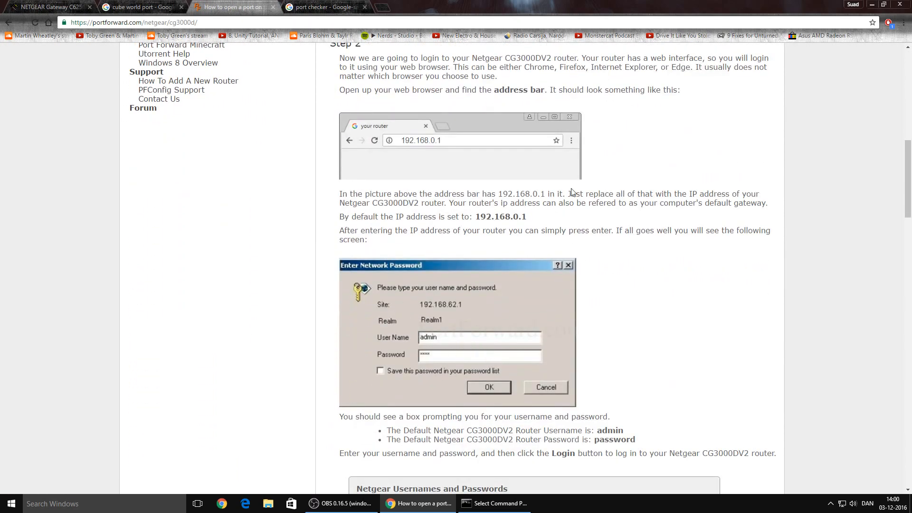
{"action": "scroll", "coordinate": [548, 227], "scroll_direction": "up", "scroll_amount": 12}
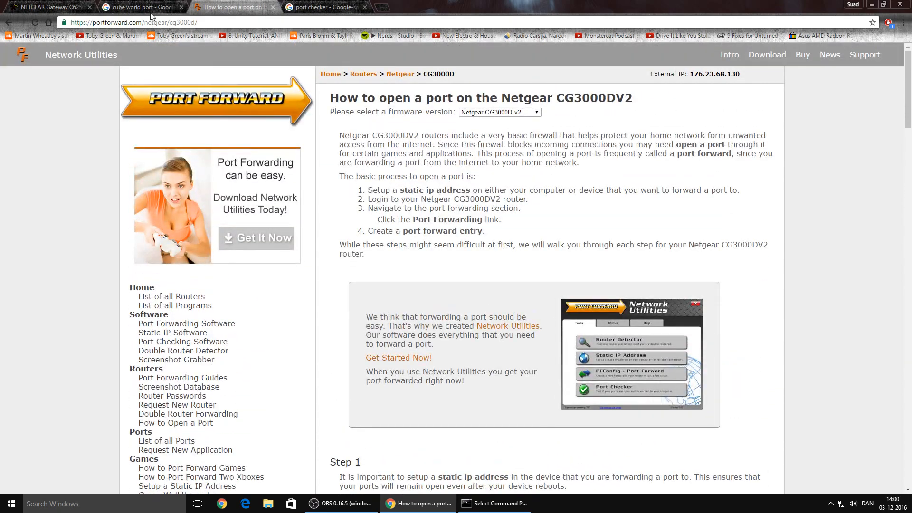
{"action": "left_click", "coordinate": [140, 7]}
{"action": "left_click", "coordinate": [68, 4]}
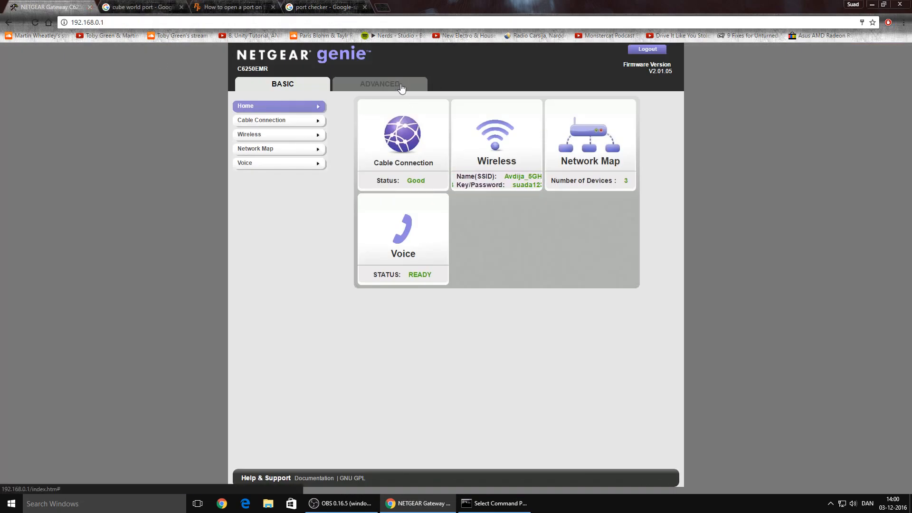
Review the opening steps of the CG3000D port forwarding guide and compare them with the router's home page
{"action": "left_click", "coordinate": [236, 5]}
{"action": "scroll", "coordinate": [412, 327], "scroll_direction": "down", "scroll_amount": 5}
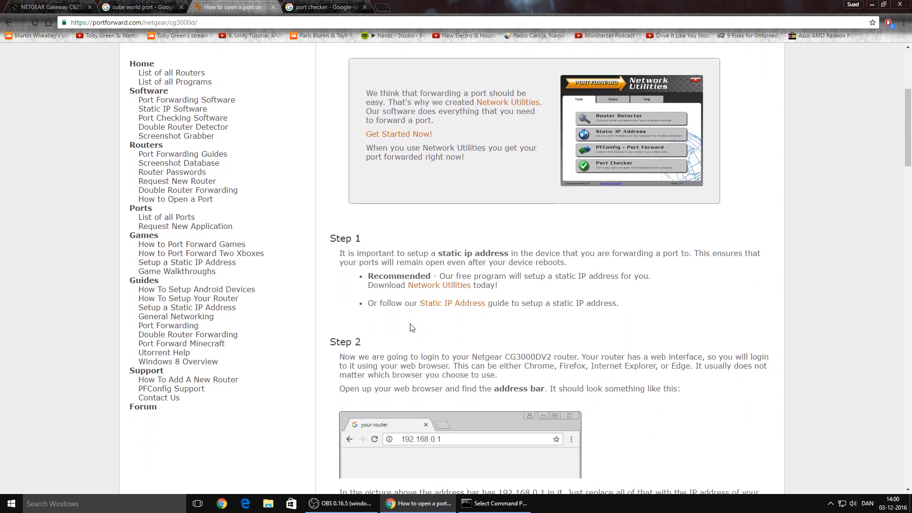
{"action": "scroll", "coordinate": [412, 328], "scroll_direction": "up", "scroll_amount": 5}
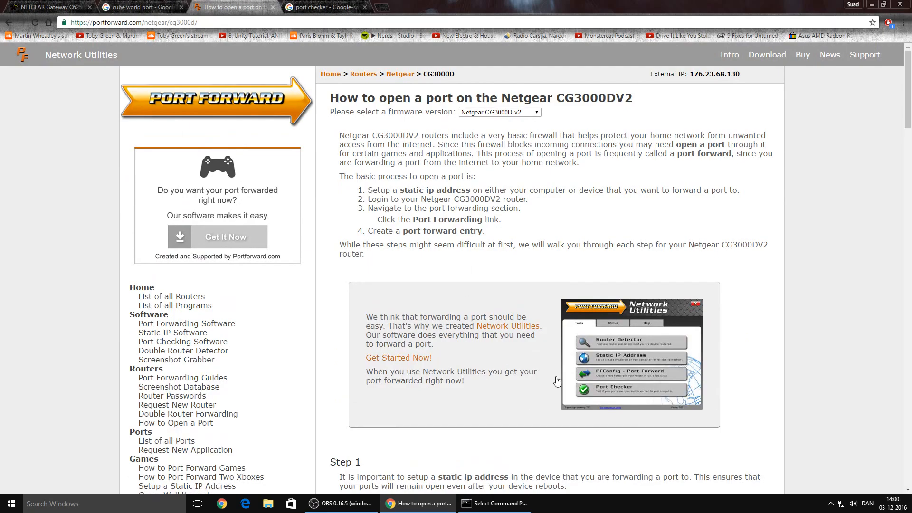
{"action": "scroll", "coordinate": [557, 381], "scroll_direction": "down", "scroll_amount": 4}
{"action": "scroll", "coordinate": [523, 391], "scroll_direction": "up", "scroll_amount": 5}
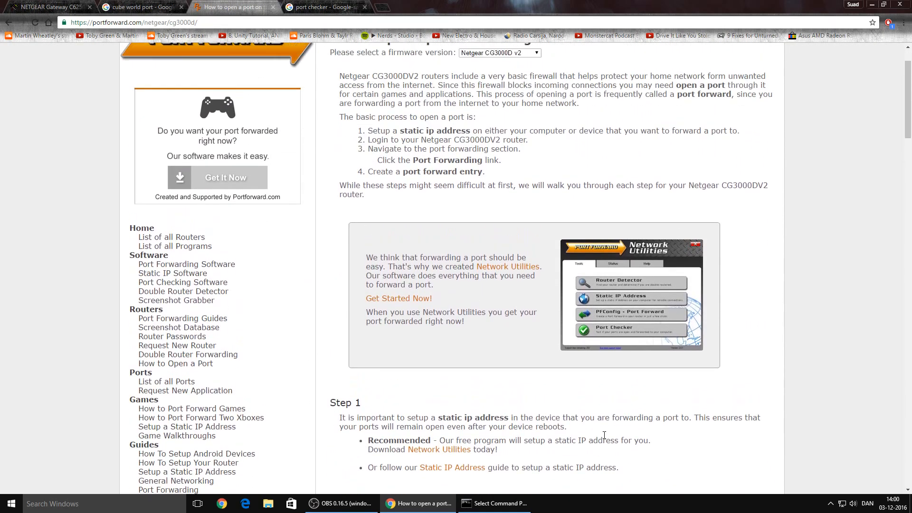
{"action": "left_click", "coordinate": [48, 7]}
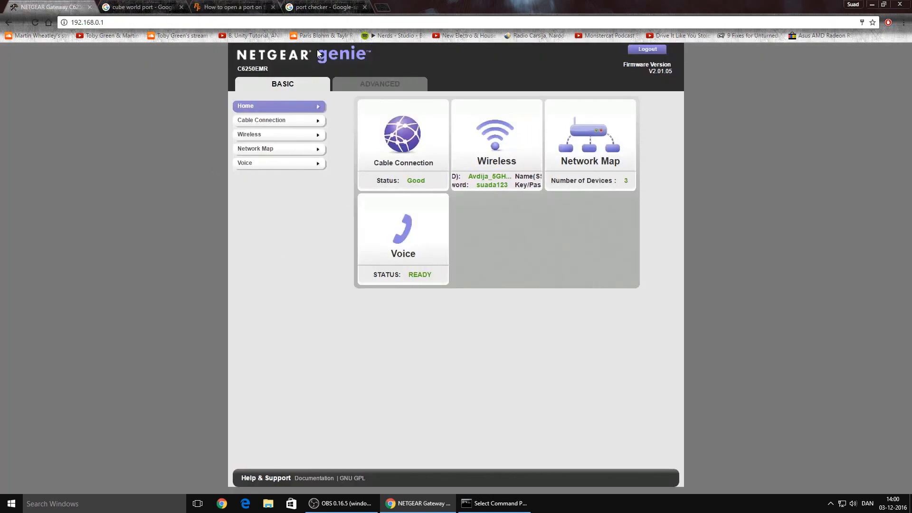
{"action": "left_click", "coordinate": [233, 6]}
{"action": "scroll", "coordinate": [468, 380], "scroll_direction": "down", "scroll_amount": 4}
{"action": "scroll", "coordinate": [468, 380], "scroll_direction": "up", "scroll_amount": 5}
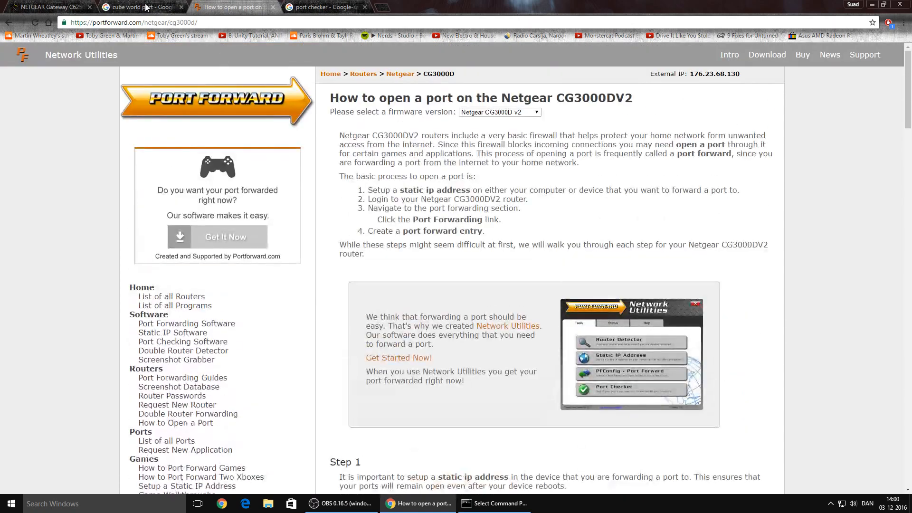
Open the router's Port Forwarding / Port Triggering settings under the advanced setup options
{"action": "left_click", "coordinate": [48, 6]}
{"action": "left_click", "coordinate": [371, 85]}
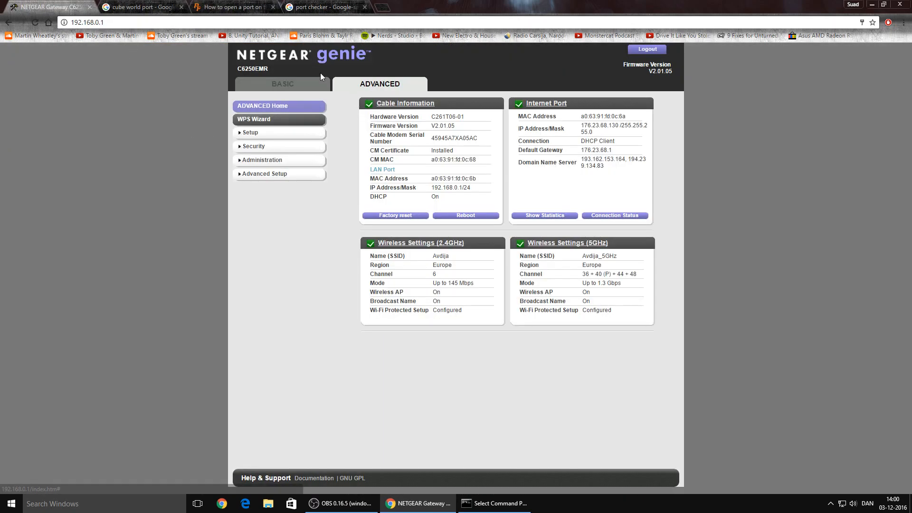
{"action": "left_click", "coordinate": [233, 7]}
{"action": "left_click", "coordinate": [47, 7]}
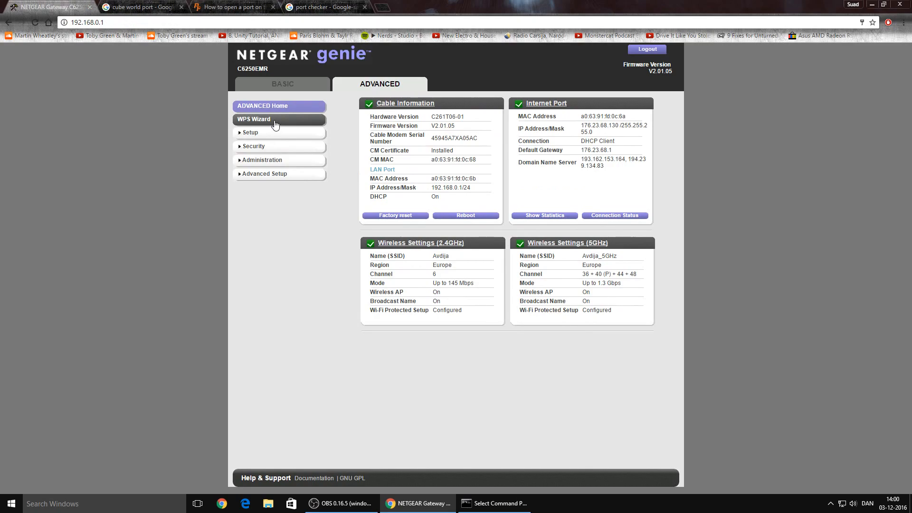
{"action": "left_click", "coordinate": [280, 175]}
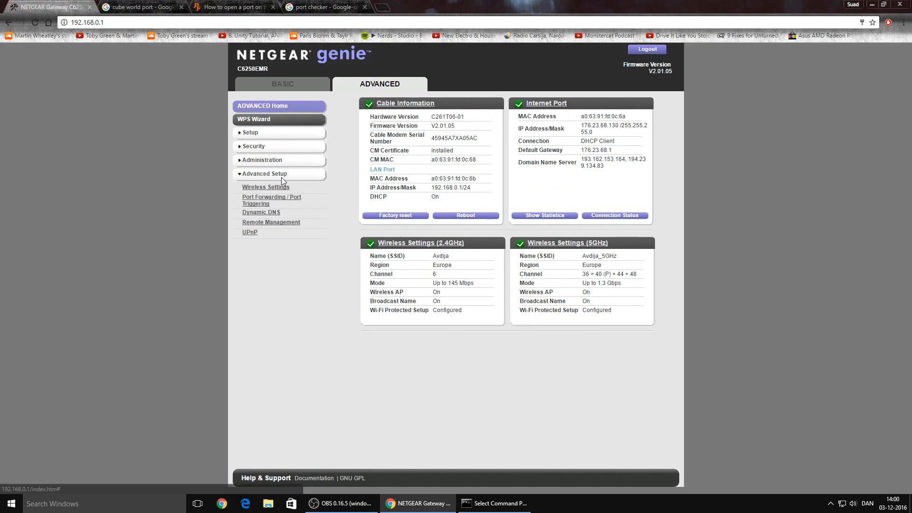
{"action": "left_click", "coordinate": [283, 201]}
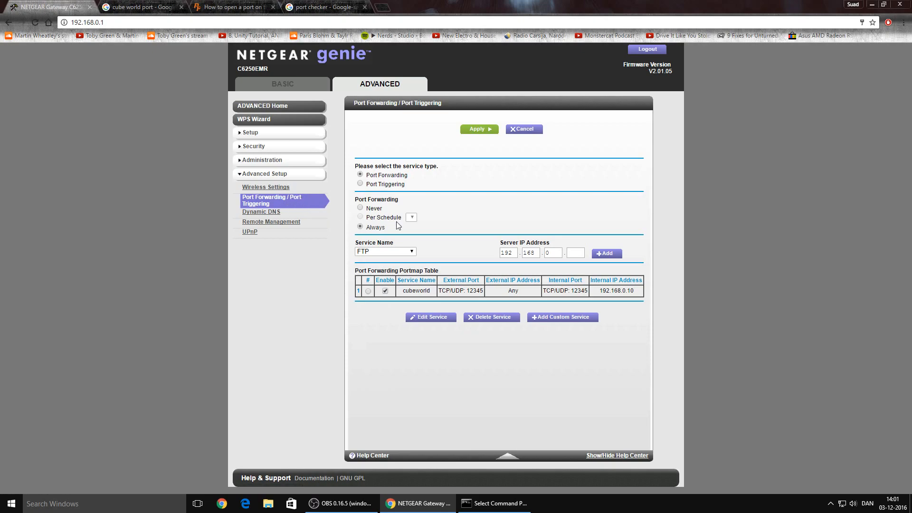
Delete the existing cubeworld entry from the portmap table and leave port forwarding set to Always
{"action": "left_click", "coordinate": [368, 291]}
{"action": "left_click", "coordinate": [437, 320]}
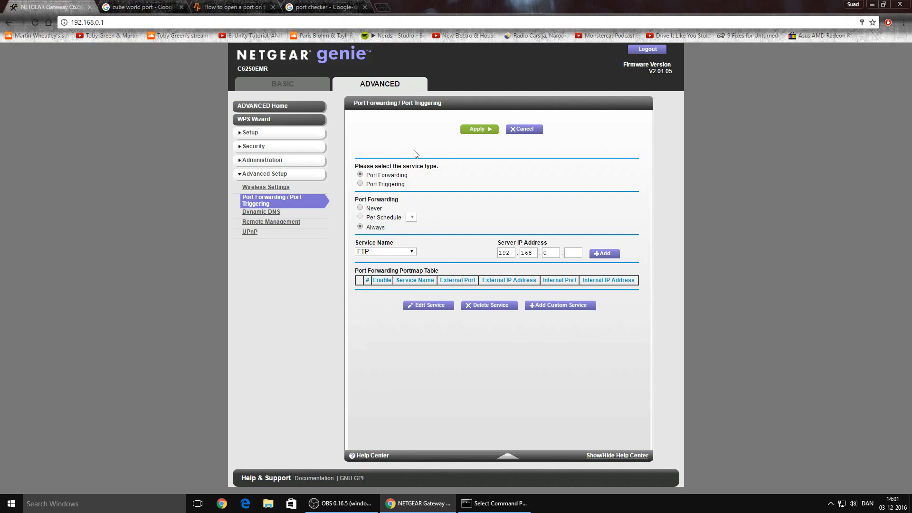
{"action": "left_click", "coordinate": [360, 209]}
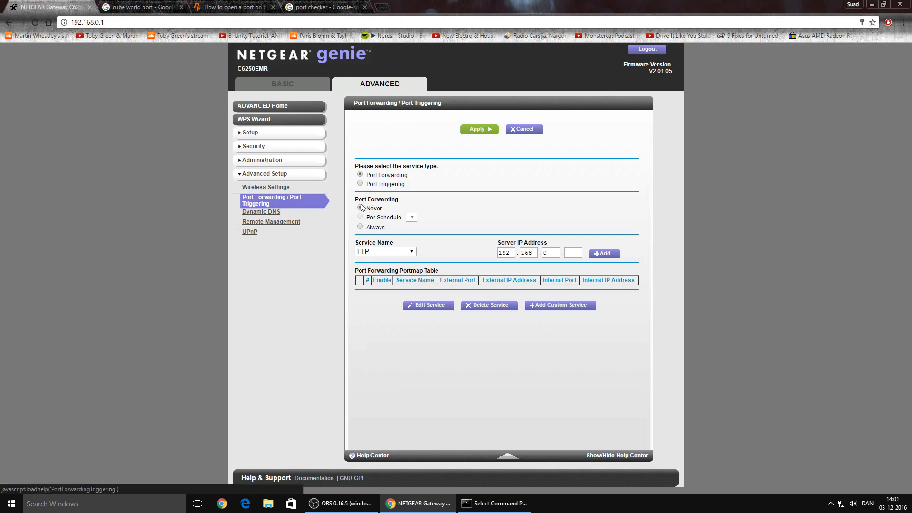
{"action": "left_click", "coordinate": [360, 227]}
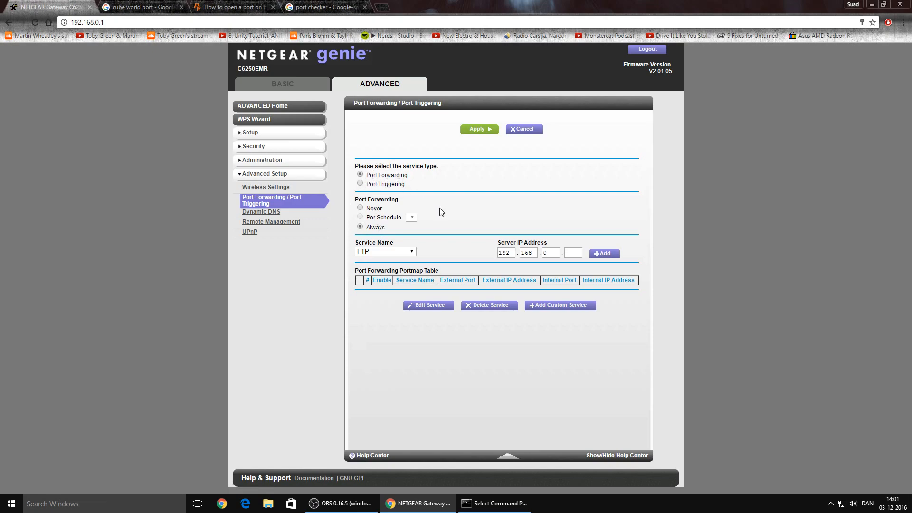
Start a new custom port forwarding service and name it "cube world"
{"action": "left_click", "coordinate": [561, 308]}
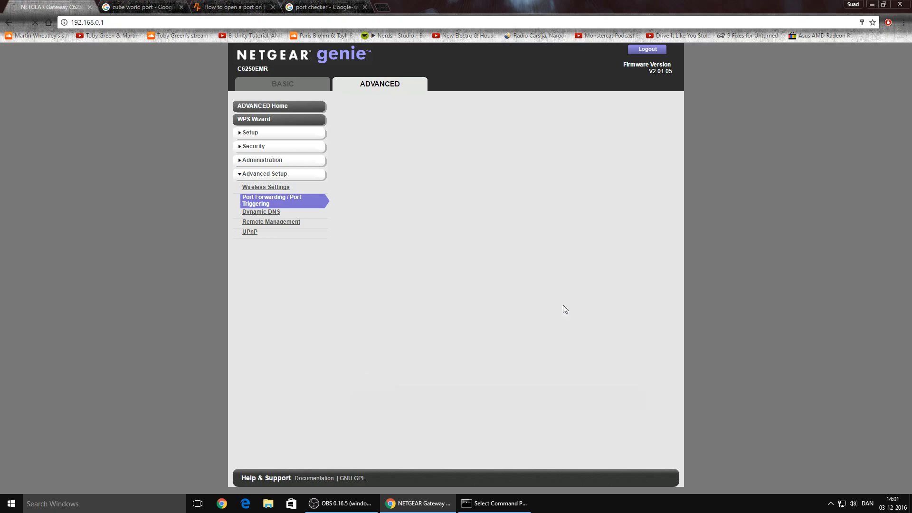
{"action": "left_click", "coordinate": [468, 168]}
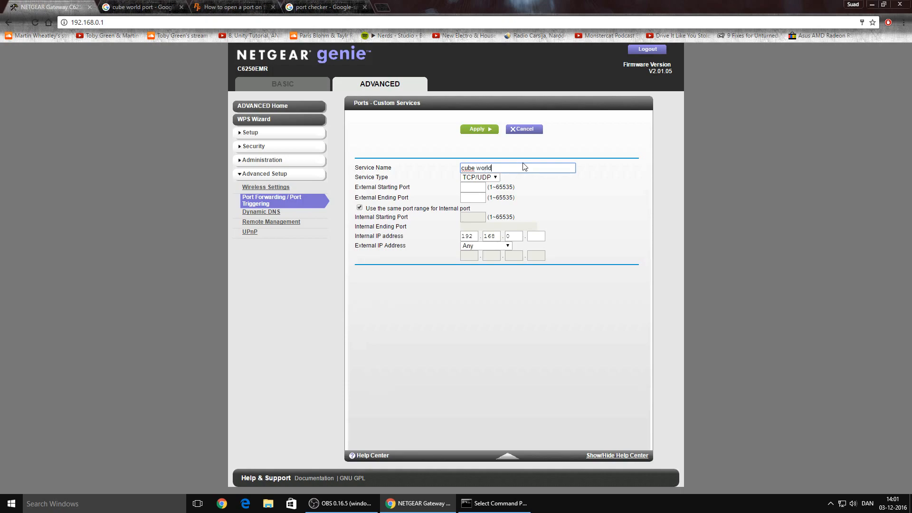
{"action": "key", "text": "ctrl+a"}
{"action": "left_click", "coordinate": [482, 189]}
{"action": "left_click_drag", "start_coordinate": [497, 168], "coordinate": [436, 167]}
{"action": "left_click", "coordinate": [504, 169]}
{"action": "left_click_drag", "start_coordinate": [511, 165], "coordinate": [430, 152]}
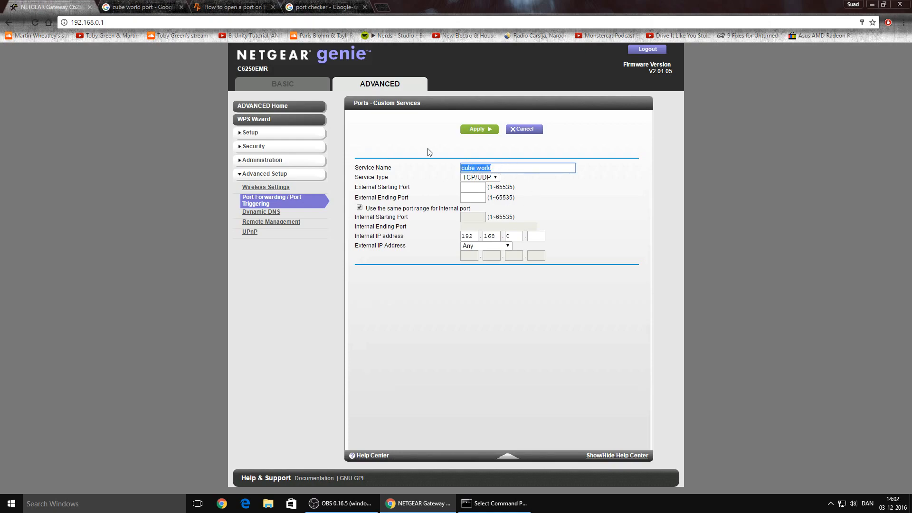
{"action": "left_click", "coordinate": [518, 171]}
Enter 12455 as the custom service's external starting port
{"action": "left_click", "coordinate": [467, 188]}
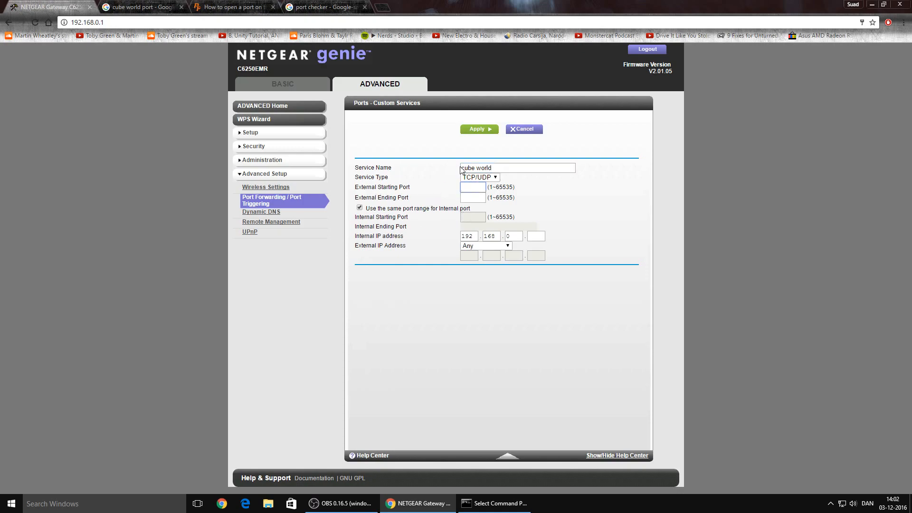
{"action": "left_click", "coordinate": [119, 24]}
{"action": "key", "text": "BackSpace"}
{"action": "double_click", "coordinate": [483, 191]}
Write the example server address sudo.uk.to:12455 as a web address, strip its port and clear it without loading
{"action": "left_click", "coordinate": [182, 23]}
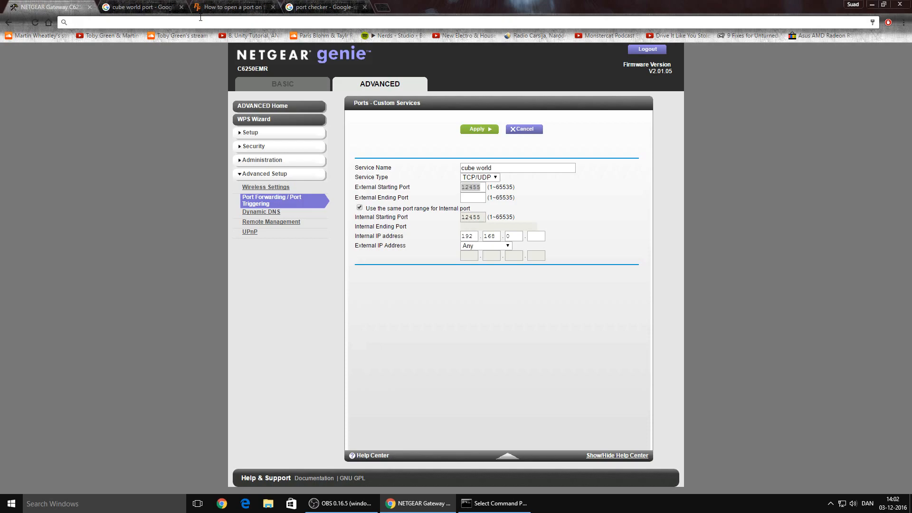
{"action": "type", "text": "sudo.u"}
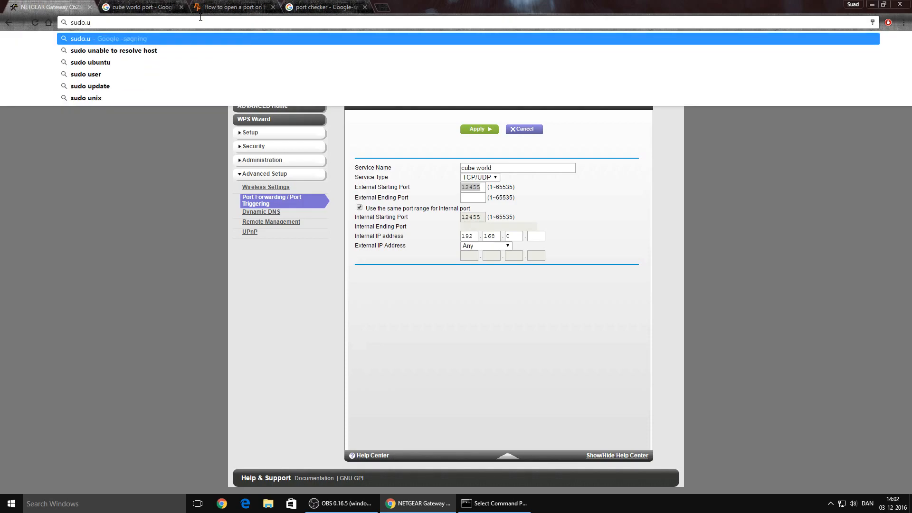
{"action": "type", "text": "k.to:12455"}
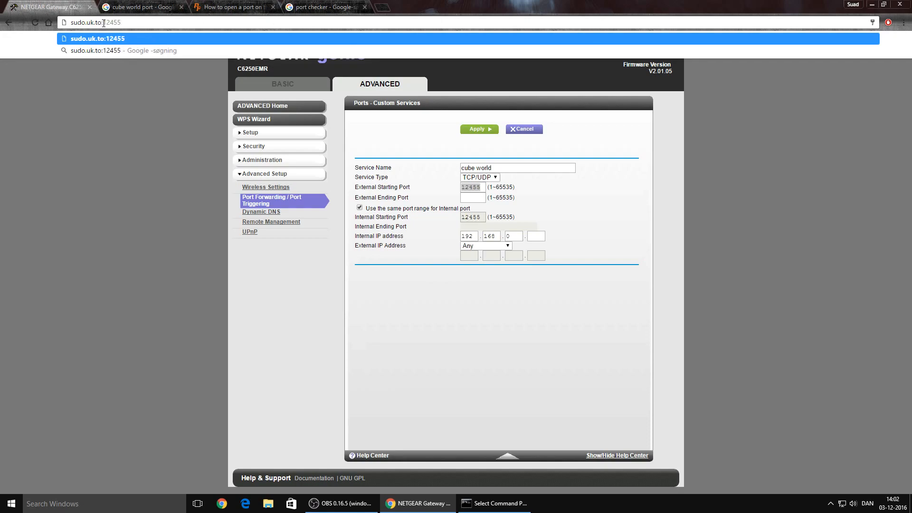
{"action": "left_click_drag", "start_coordinate": [128, 22], "coordinate": [101, 22]}
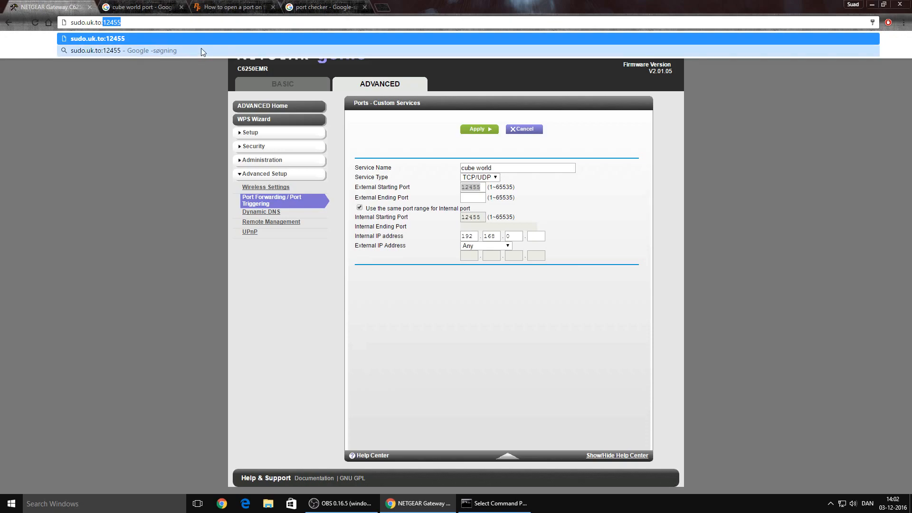
{"action": "key", "text": "BackSpace"}
{"action": "key", "text": "BackSpace"}
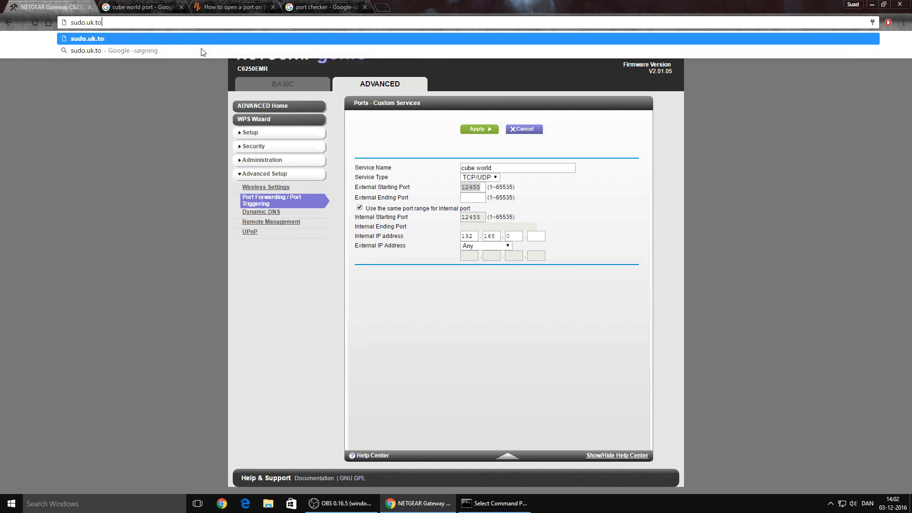
{"action": "left_click_drag", "start_coordinate": [111, 21], "coordinate": [70, 23]}
{"action": "left_click", "coordinate": [143, 22]}
{"action": "key", "text": "ctrl+a"}
{"action": "key", "text": "BackSpace"}
Rerun the Google search for "cube world port" and open the Cube World Wiki's Server page
{"action": "left_click", "coordinate": [316, 7]}
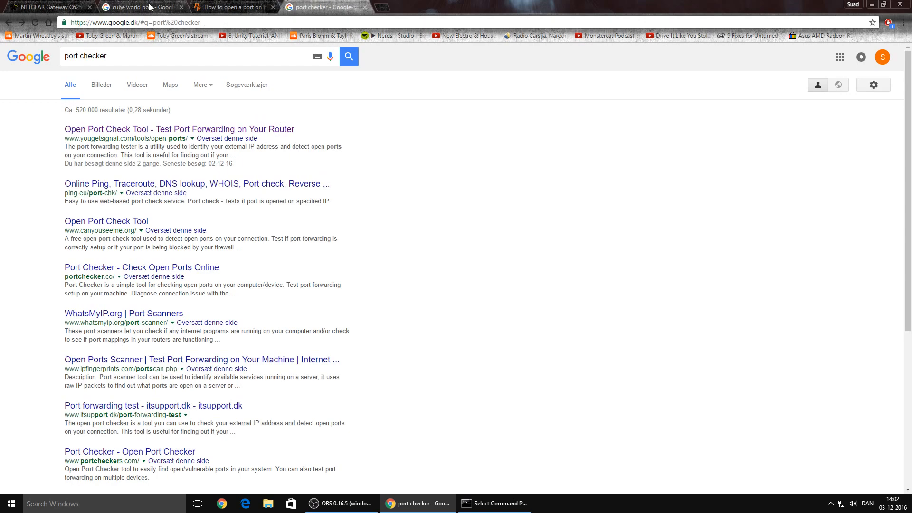
{"action": "left_click", "coordinate": [138, 7]}
{"action": "left_click_drag", "start_coordinate": [118, 56], "coordinate": [64, 56]}
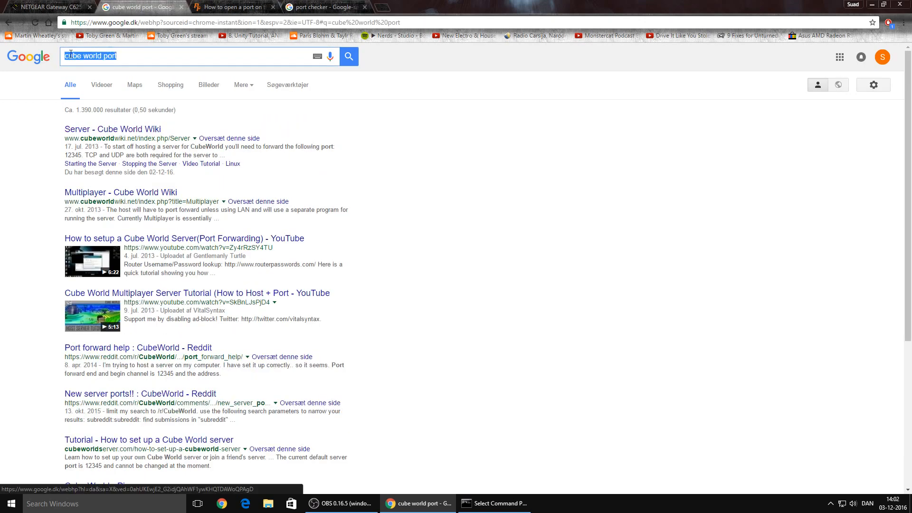
{"action": "left_click_drag", "start_coordinate": [137, 57], "coordinate": [97, 55]}
{"action": "left_click", "coordinate": [161, 60]}
{"action": "left_click", "coordinate": [349, 57]}
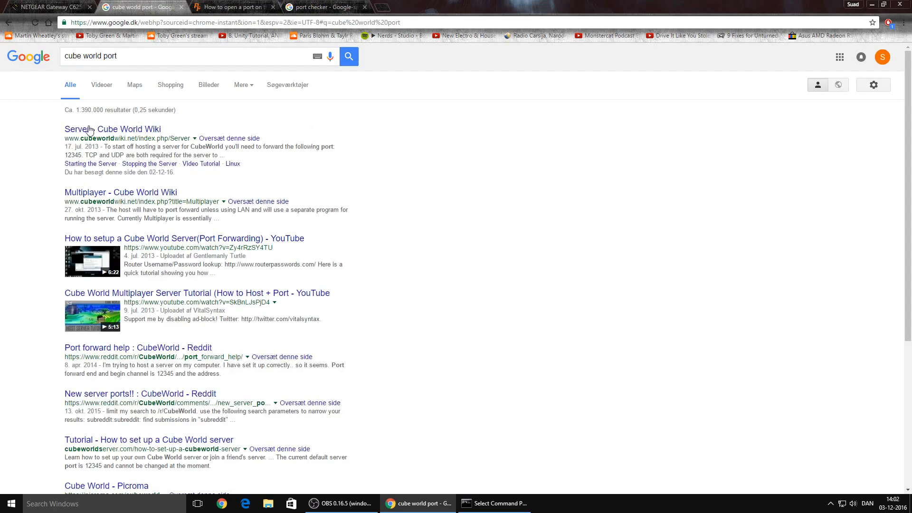
{"action": "left_click", "coordinate": [124, 131]}
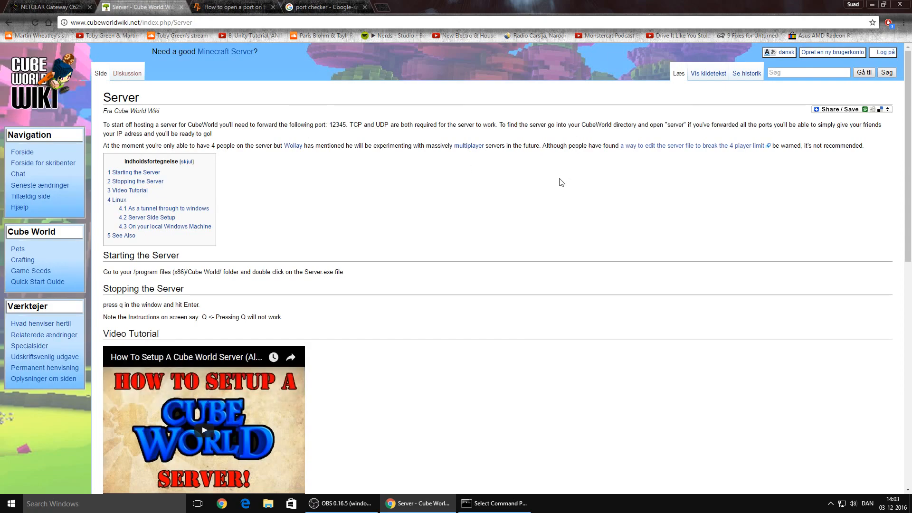
Find "port" on the wiki's Server page and check the required port number and protocols
{"action": "key", "text": "ctrl+f"}
{"action": "type", "text": "port"}
{"action": "left_click_drag", "start_coordinate": [908, 225], "coordinate": [911, 75]}
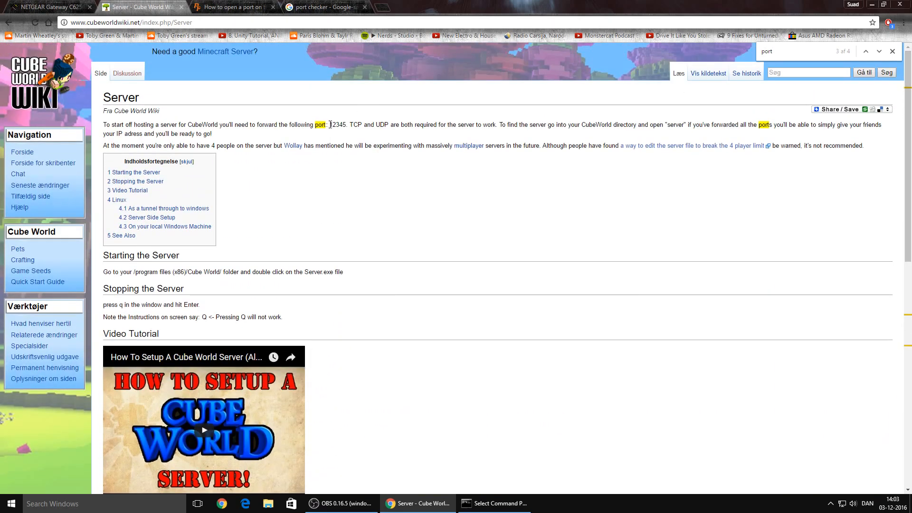
{"action": "left_click", "coordinate": [359, 125]}
{"action": "left_click_drag", "start_coordinate": [390, 125], "coordinate": [375, 125]}
{"action": "left_click", "coordinate": [380, 135]}
Return to the router's custom service form and keep the service type set to TCP/UDP
{"action": "left_click", "coordinate": [220, 6]}
{"action": "left_click", "coordinate": [147, 6]}
{"action": "left_click", "coordinate": [56, 4]}
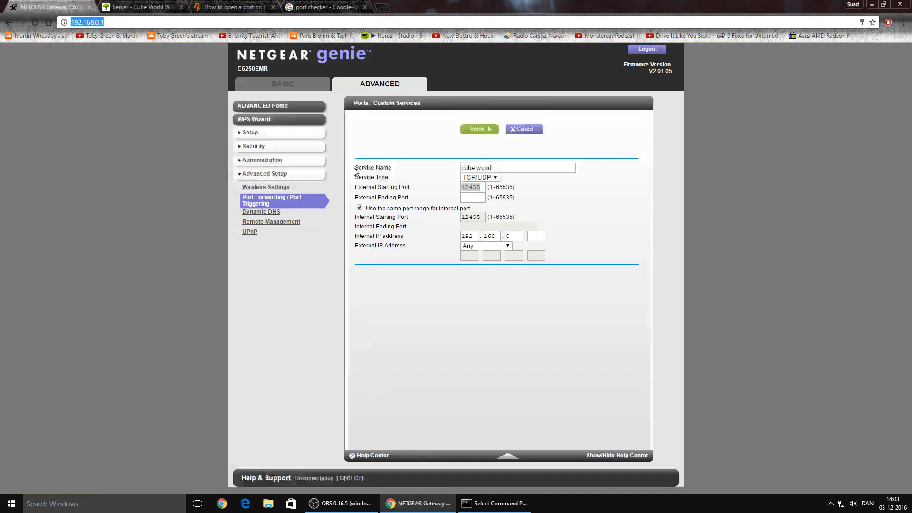
{"action": "left_click", "coordinate": [480, 177]}
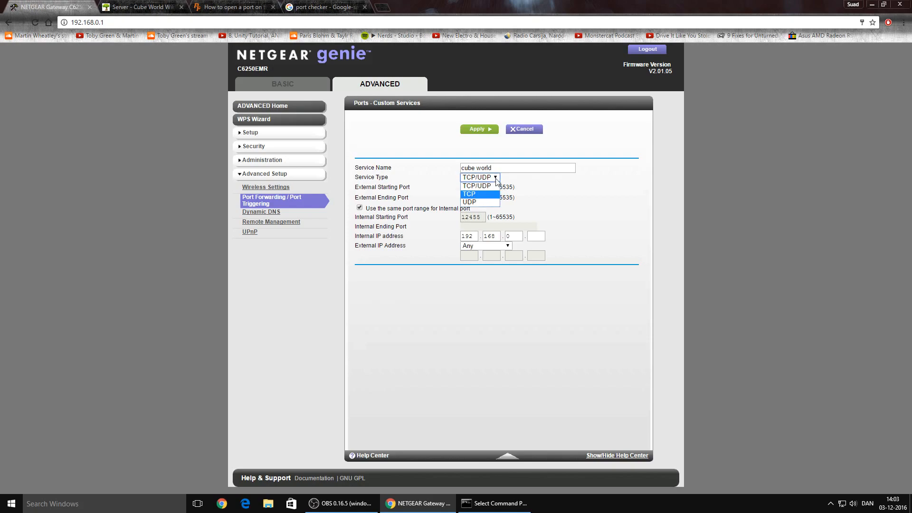
{"action": "left_click", "coordinate": [476, 187]}
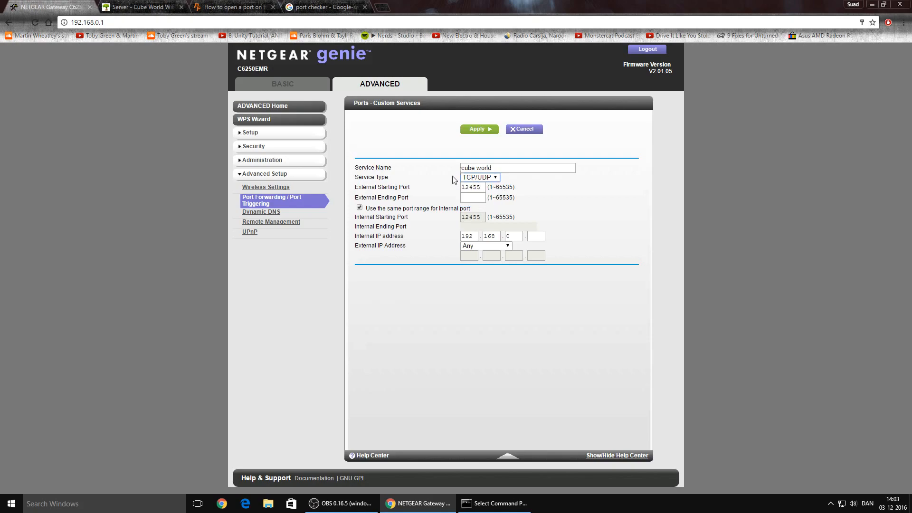
{"action": "left_click", "coordinate": [465, 178]}
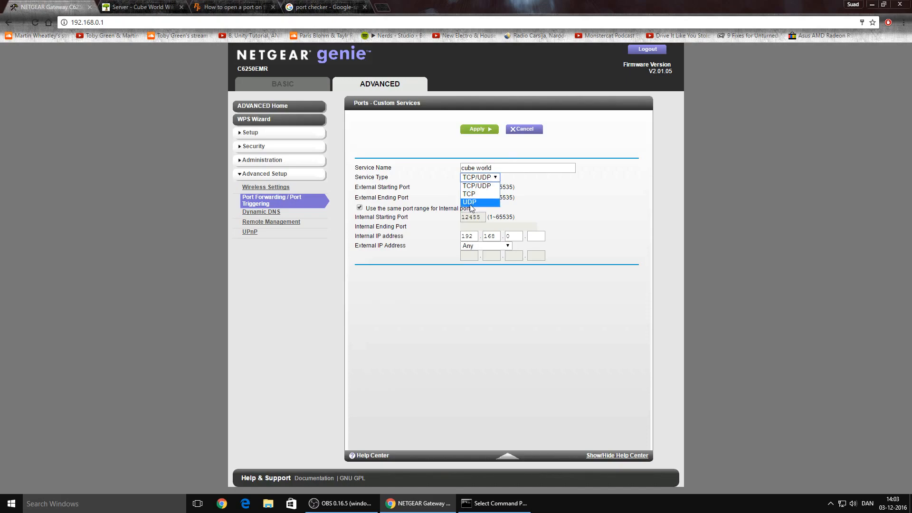
{"action": "left_click", "coordinate": [559, 181]}
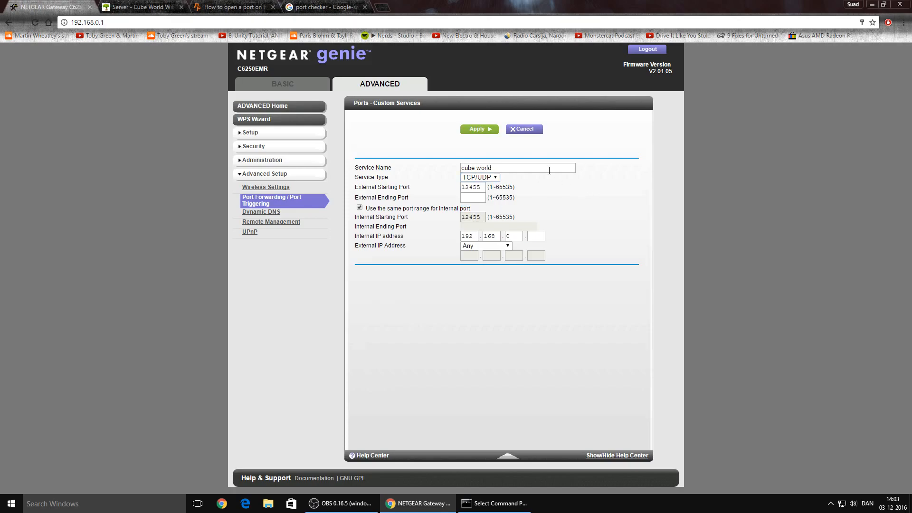
{"action": "left_click", "coordinate": [341, 4]}
{"action": "left_click", "coordinate": [245, 7]}
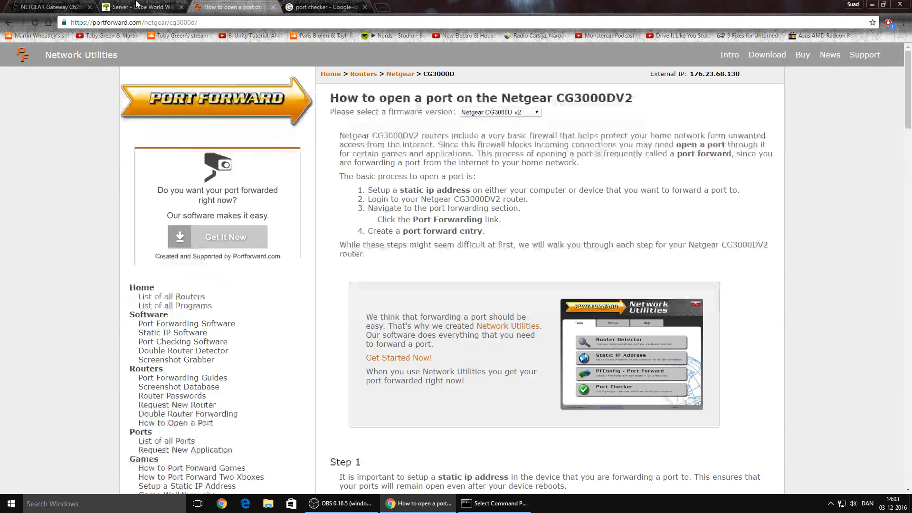
{"action": "left_click", "coordinate": [157, 7]}
{"action": "left_click", "coordinate": [341, 5]}
{"action": "left_click", "coordinate": [228, 6]}
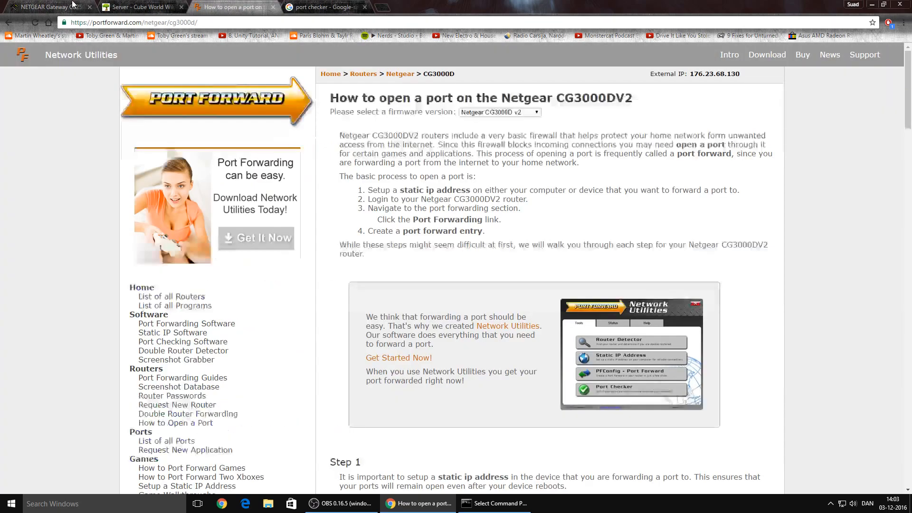
{"action": "left_click", "coordinate": [48, 6]}
Select the form's external starting port for replacement and copy port number 12345 from the Cube World Wiki's Server page
{"action": "left_click_drag", "start_coordinate": [482, 192], "coordinate": [448, 179]}
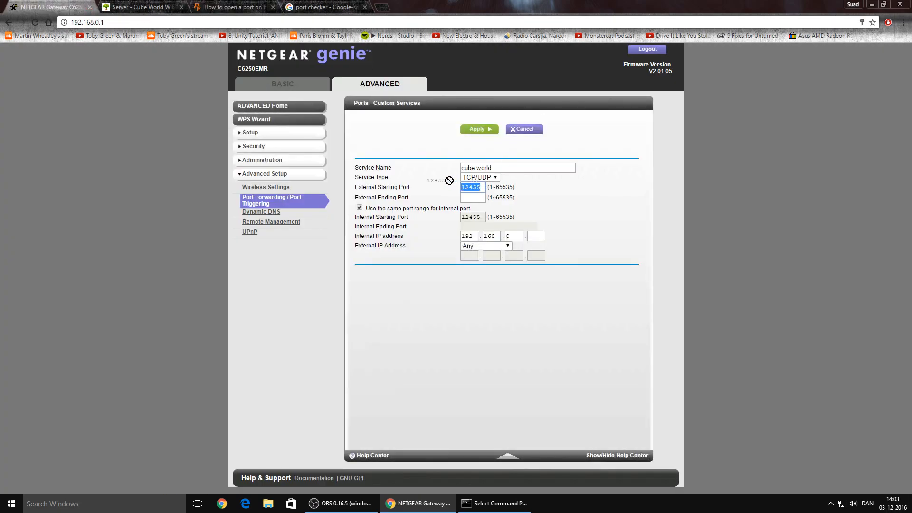
{"action": "left_click", "coordinate": [321, 6]}
{"action": "left_click", "coordinate": [228, 7]}
{"action": "left_click", "coordinate": [138, 7]}
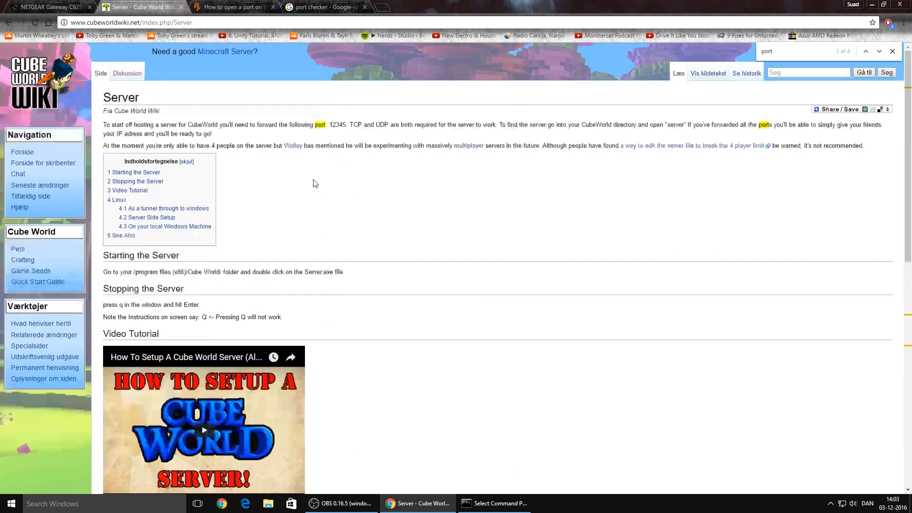
{"action": "left_click_drag", "start_coordinate": [345, 125], "coordinate": [332, 124]}
{"action": "key", "text": "ctrl+c"}
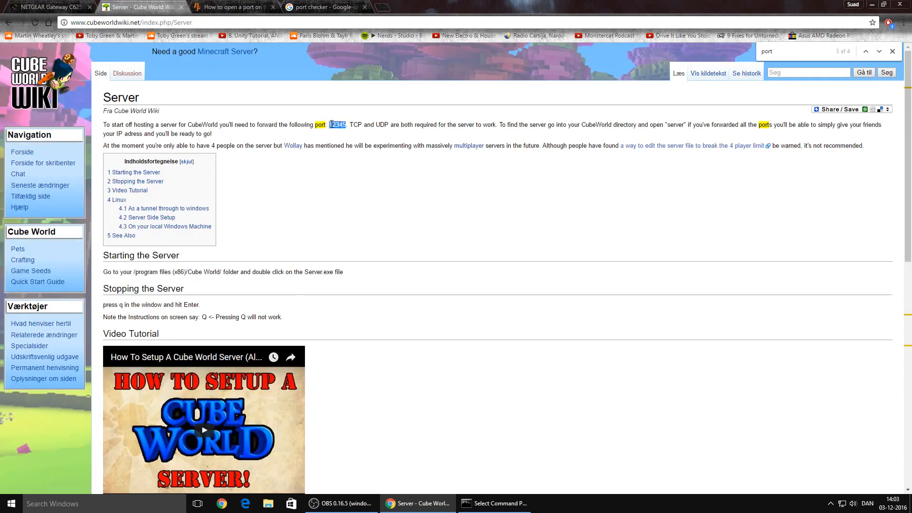
Set both the external starting port and external ending port of the router's custom service to 12345
{"action": "left_click", "coordinate": [341, 6]}
{"action": "left_click", "coordinate": [230, 7]}
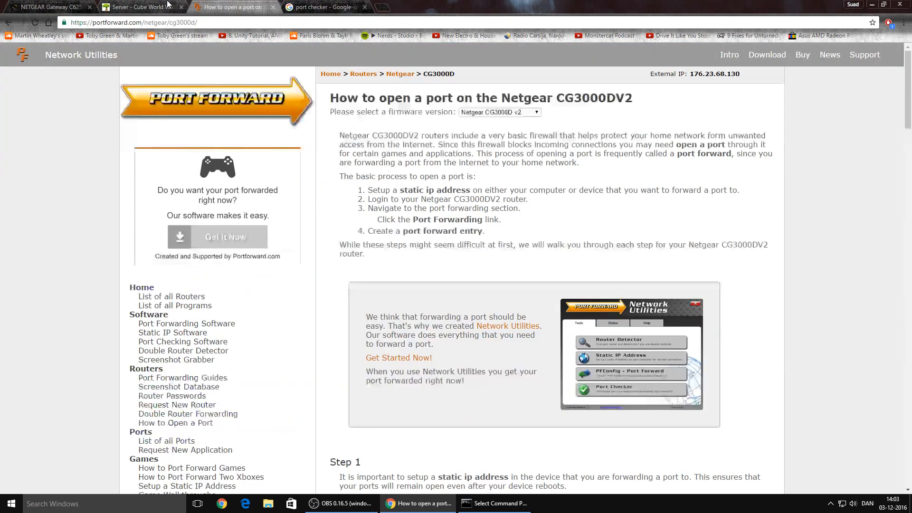
{"action": "left_click", "coordinate": [112, 5]}
{"action": "left_click", "coordinate": [70, 7]}
{"action": "key", "text": "ctrl+v"}
{"action": "left_click", "coordinate": [480, 198]}
{"action": "key", "text": "ctrl+v"}
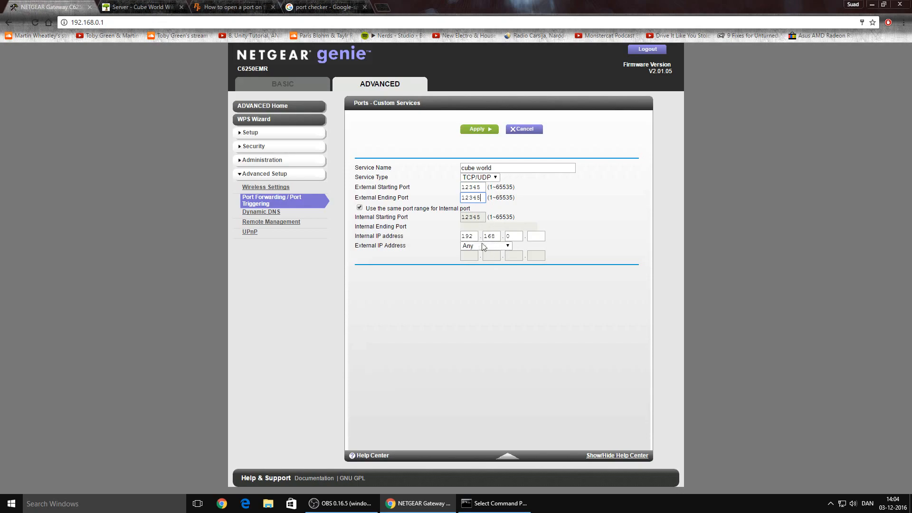
Look up the computer's IPv4 address in the Command Prompt's ipconfig output and complete the internal IP address as 192.168.0.10
{"action": "left_click_drag", "start_coordinate": [357, 238], "coordinate": [392, 243]}
{"action": "left_click", "coordinate": [392, 243]}
{"action": "left_click", "coordinate": [495, 504]}
{"action": "left_click_drag", "start_coordinate": [403, 119], "coordinate": [550, 150]}
{"action": "left_click", "coordinate": [463, 257]}
{"action": "left_click", "coordinate": [332, 213]}
{"action": "left_click_drag", "start_coordinate": [381, 116], "coordinate": [425, 278]}
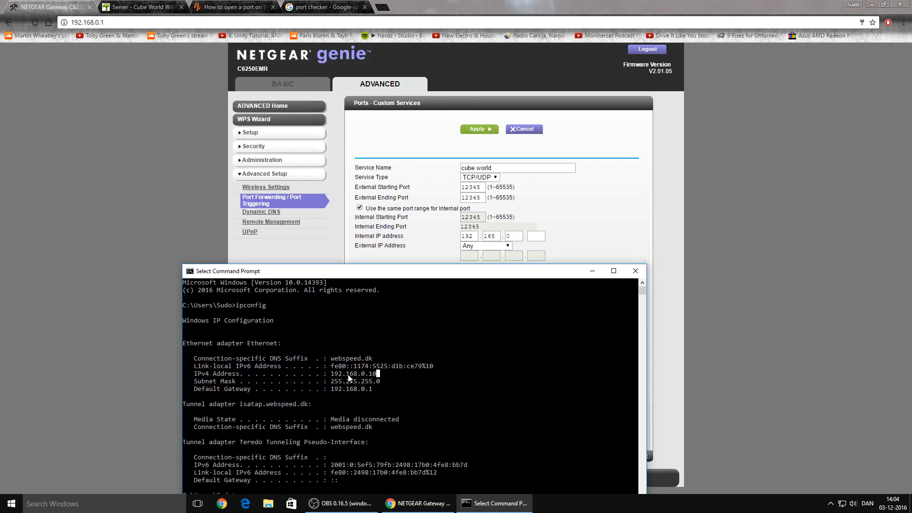
{"action": "left_click", "coordinate": [535, 237]}
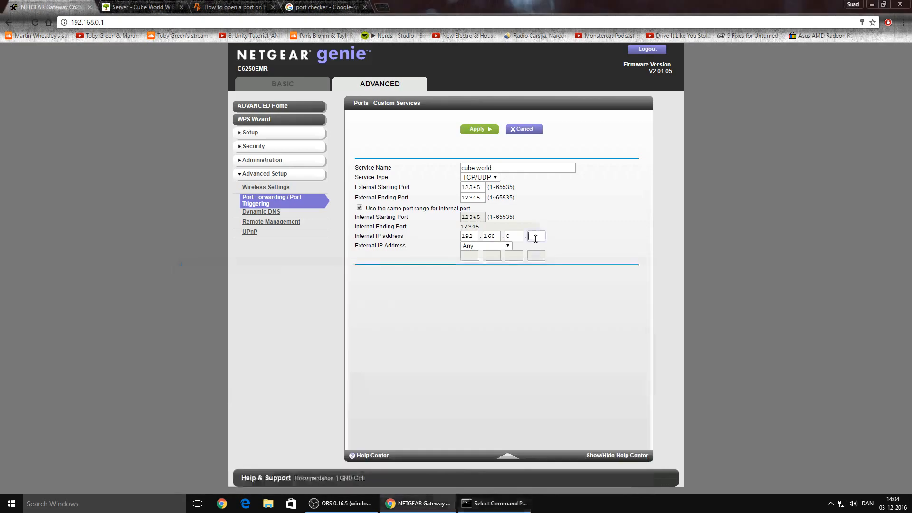
{"action": "type", "text": "10"}
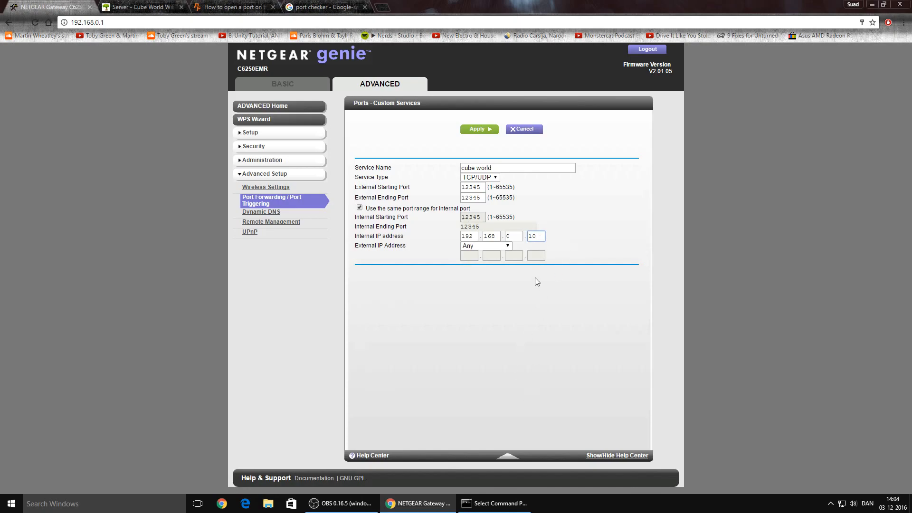
Recheck the IPv4 address in the Command Prompt and apply the cube world custom service on the router
{"action": "left_click", "coordinate": [495, 503]}
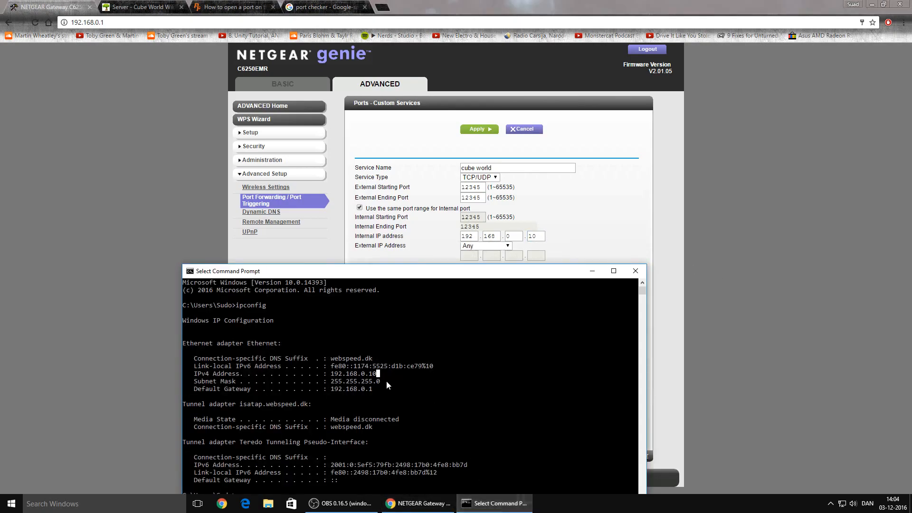
{"action": "left_click_drag", "start_coordinate": [381, 374], "coordinate": [335, 369]}
{"action": "left_click", "coordinate": [721, 346]}
{"action": "left_click", "coordinate": [609, 216]}
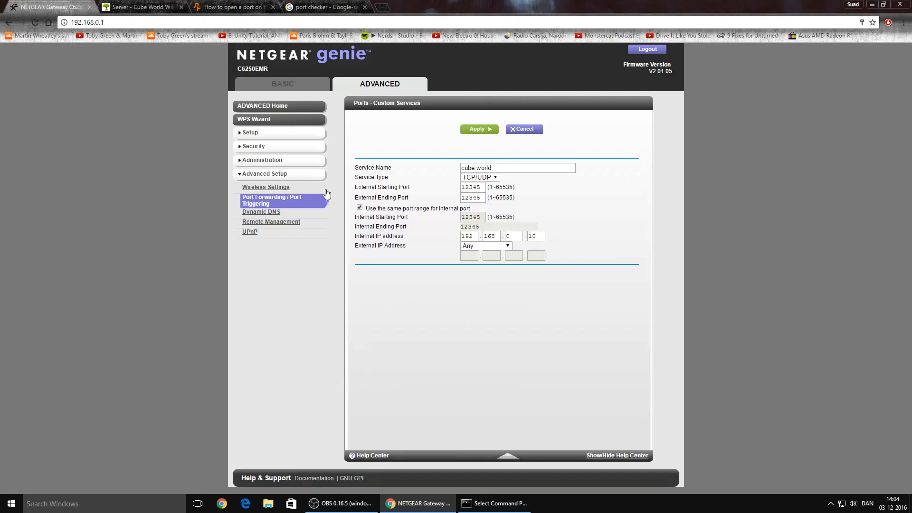
{"action": "left_click", "coordinate": [479, 129]}
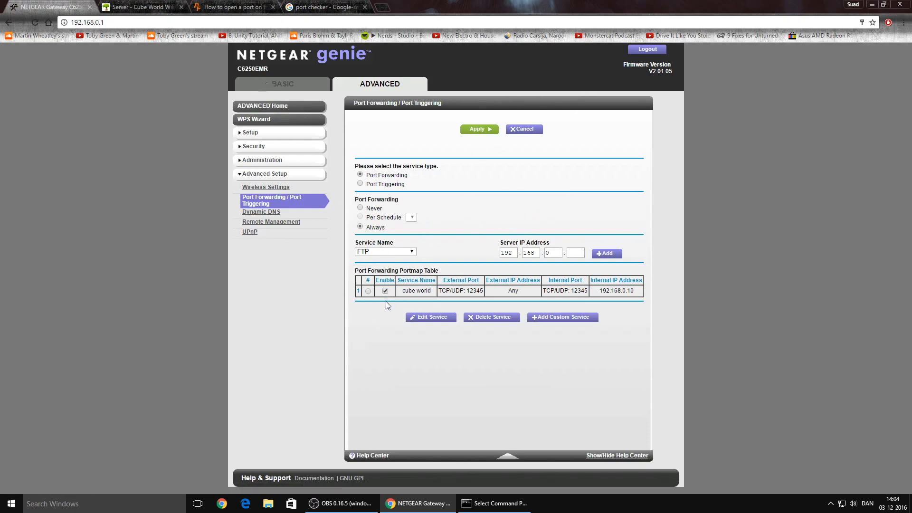
Start the Cube World Server application from C:\Program Files (x86)\Cube World, close the folder window and move the server console over the browser
{"action": "left_click", "coordinate": [267, 503]}
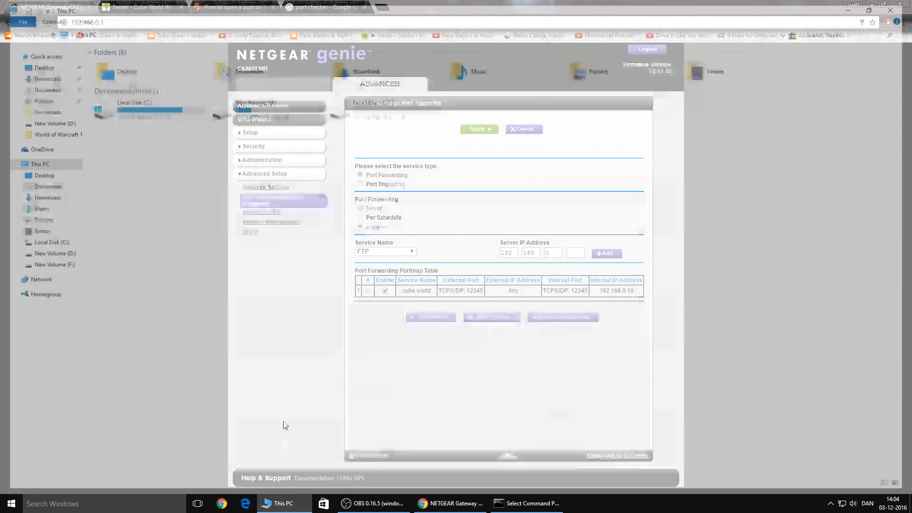
{"action": "double_click", "coordinate": [152, 109]}
{"action": "double_click", "coordinate": [146, 110]}
{"action": "double_click", "coordinate": [138, 79]}
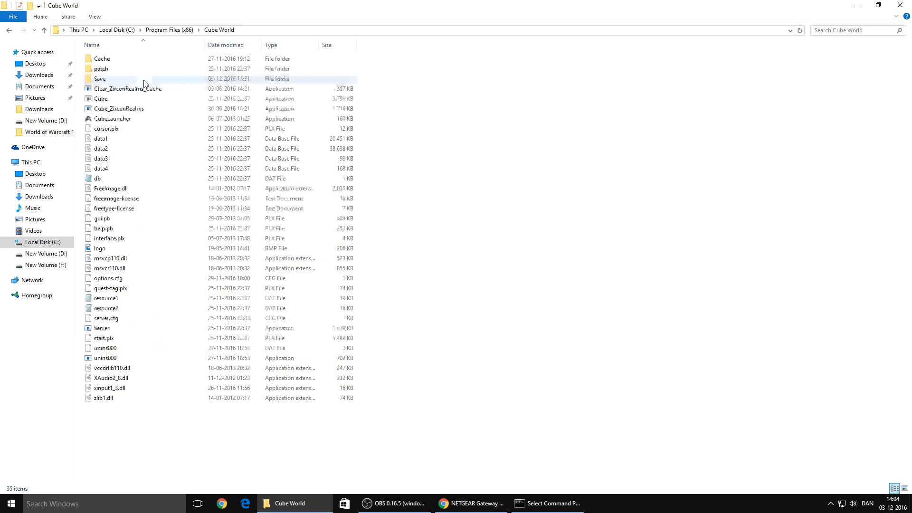
{"action": "double_click", "coordinate": [108, 329]}
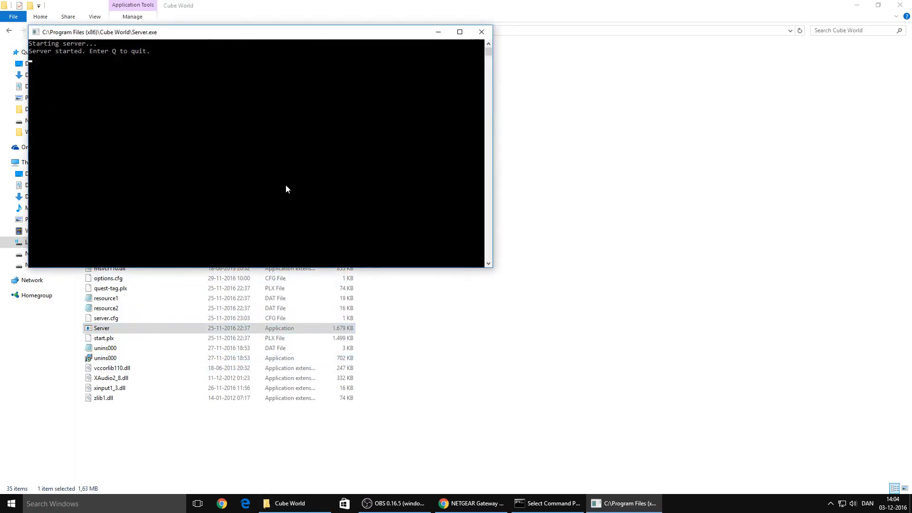
{"action": "left_click", "coordinate": [900, 5]}
{"action": "left_click_drag", "start_coordinate": [389, 81], "coordinate": [412, 222]}
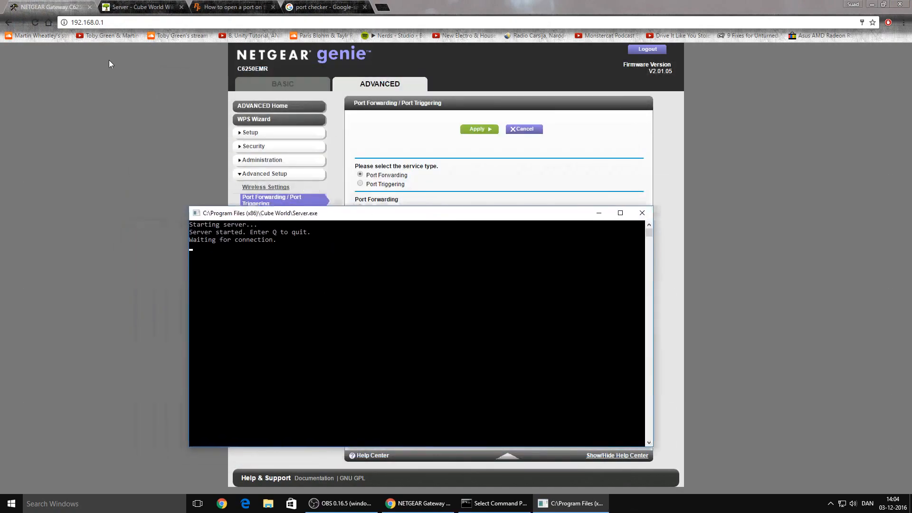
Search Google for "port checker" and open the yougetsignal.com Open Port Check Tool
{"action": "left_click", "coordinate": [327, 7]}
{"action": "key", "text": "ctrl+a"}
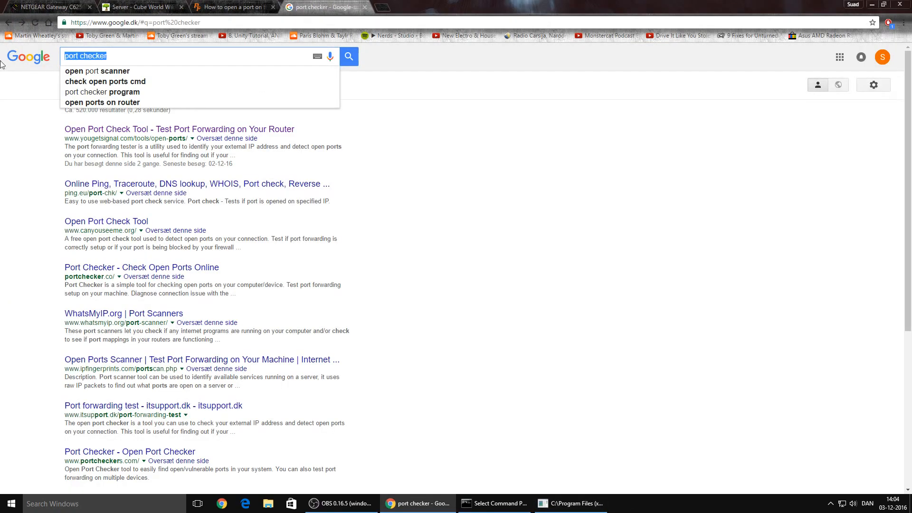
{"action": "key", "text": "BackSpace"}
{"action": "type", "text": "port checker"}
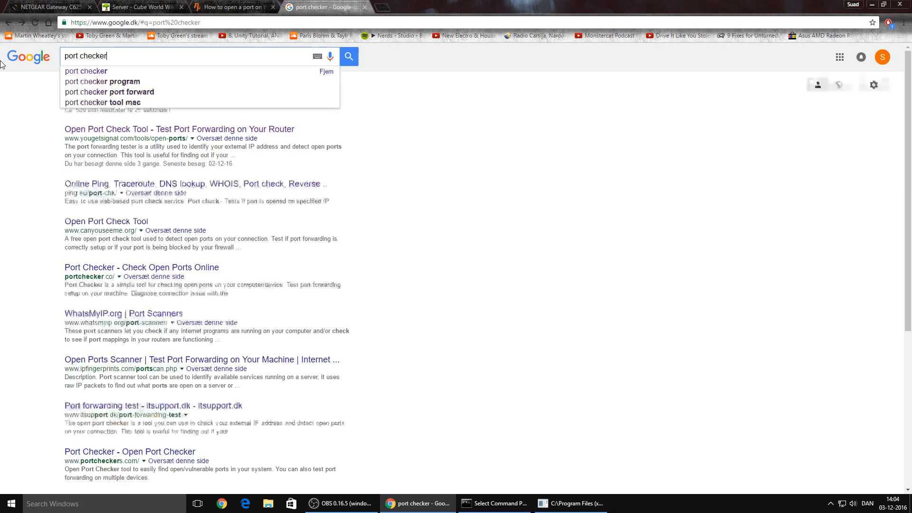
{"action": "key", "text": "Return"}
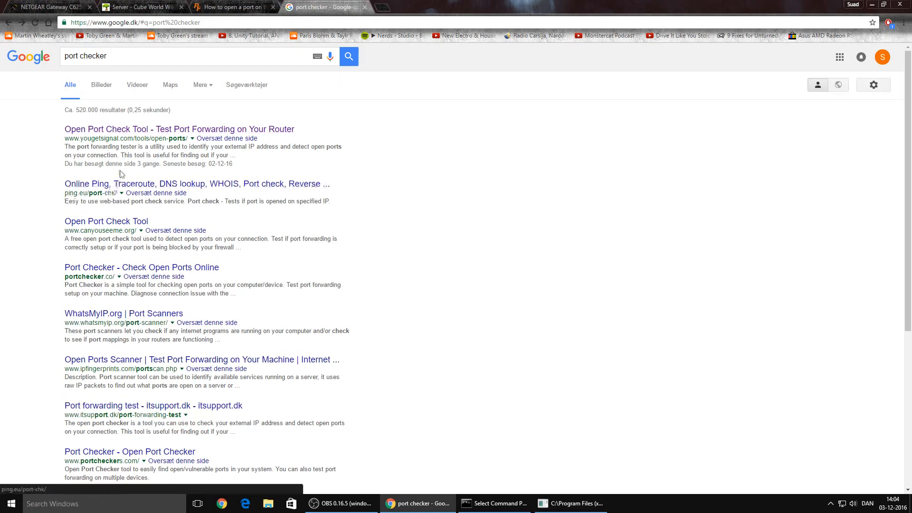
{"action": "left_click", "coordinate": [110, 130]}
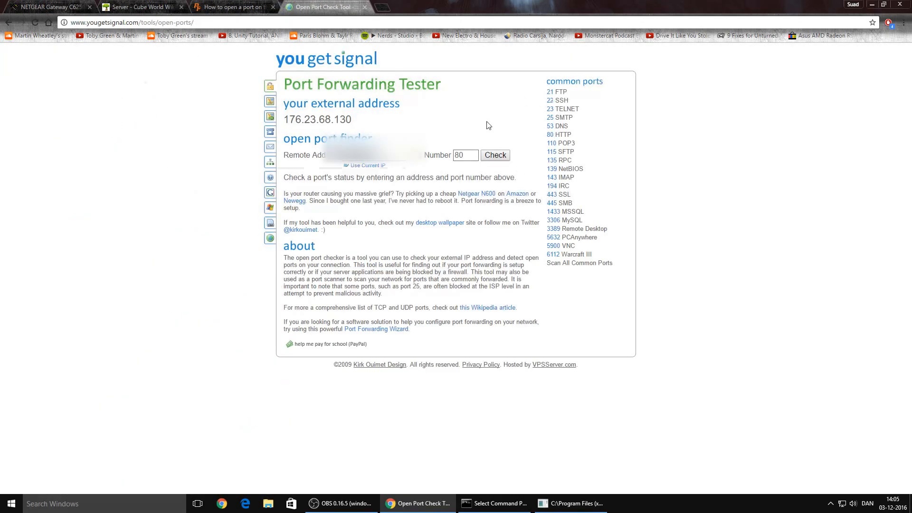
Check the status of port 12345 at the current external address with the Port Forwarding Tester
{"action": "key", "text": "Tab"}
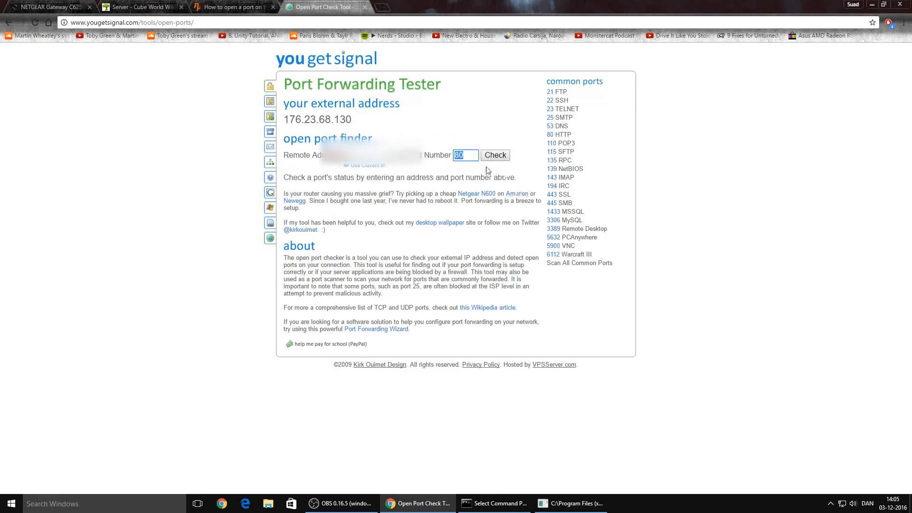
{"action": "type", "text": "12345"}
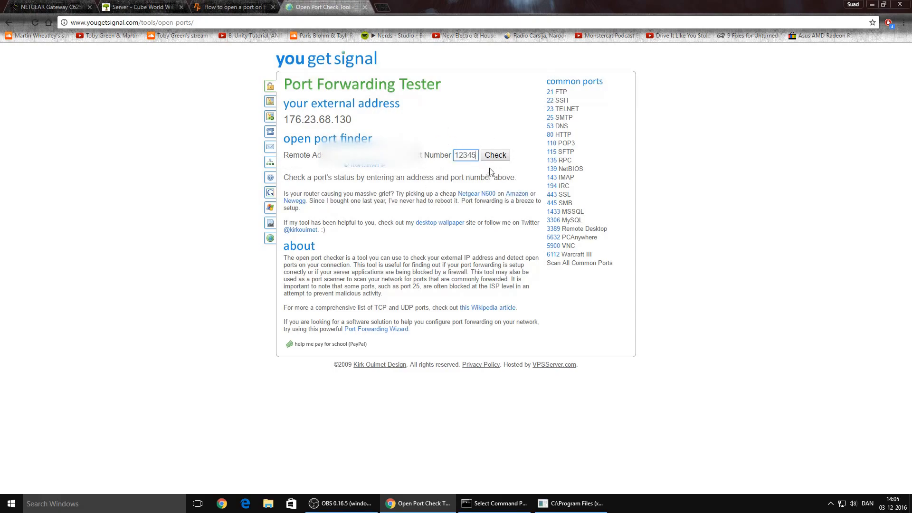
{"action": "left_click_drag", "start_coordinate": [403, 155], "coordinate": [286, 154]}
{"action": "left_click", "coordinate": [483, 210]}
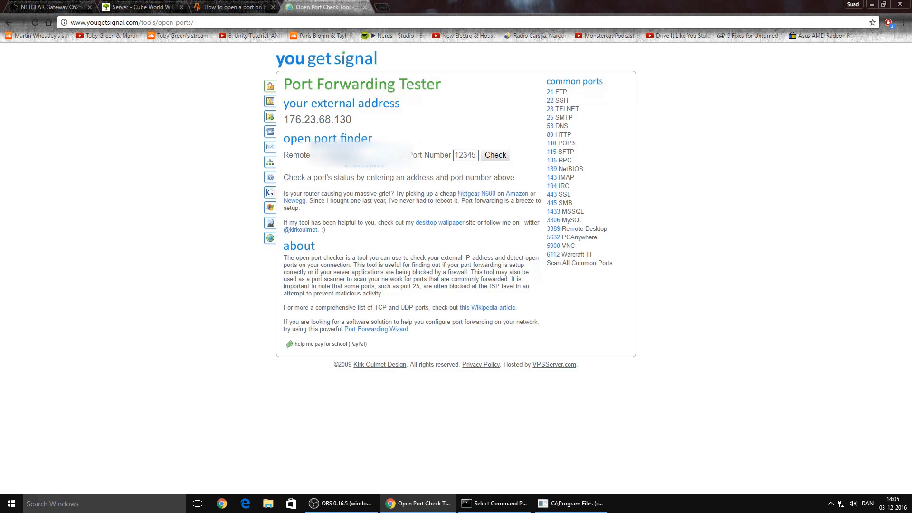
{"action": "left_click_drag", "start_coordinate": [402, 156], "coordinate": [332, 155]}
{"action": "left_click", "coordinate": [439, 165]}
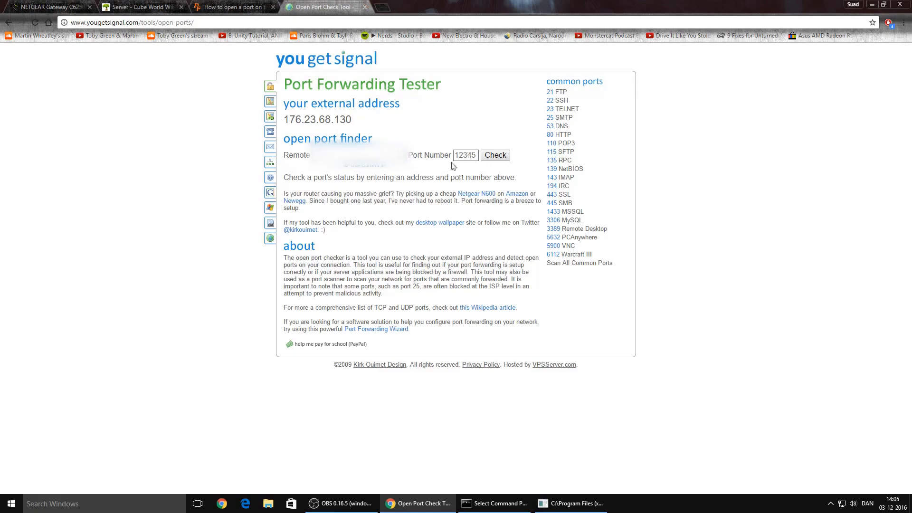
{"action": "left_click", "coordinate": [492, 160]}
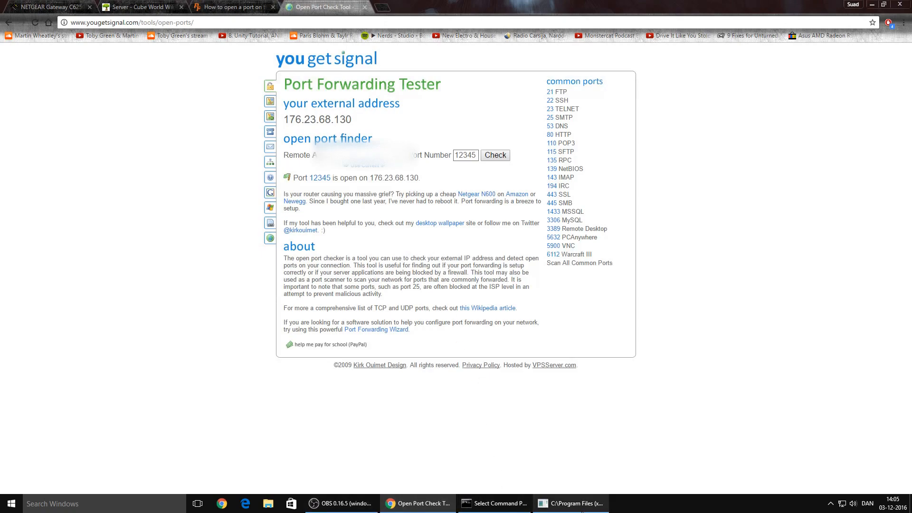
Shut down the Cube World server with its q command and run the check on port 12345 again
{"action": "left_click", "coordinate": [570, 503]}
{"action": "type", "text": "q"}
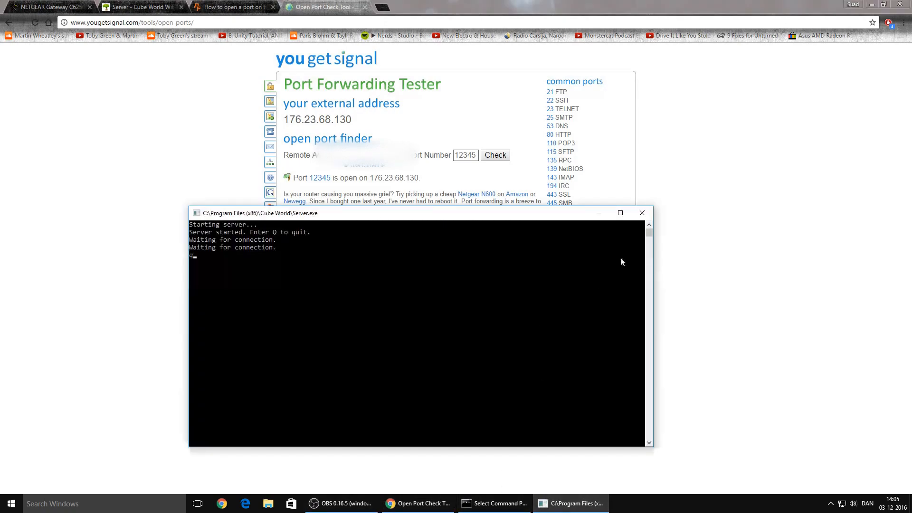
{"action": "key", "text": "Return"}
{"action": "left_click", "coordinate": [486, 156]}
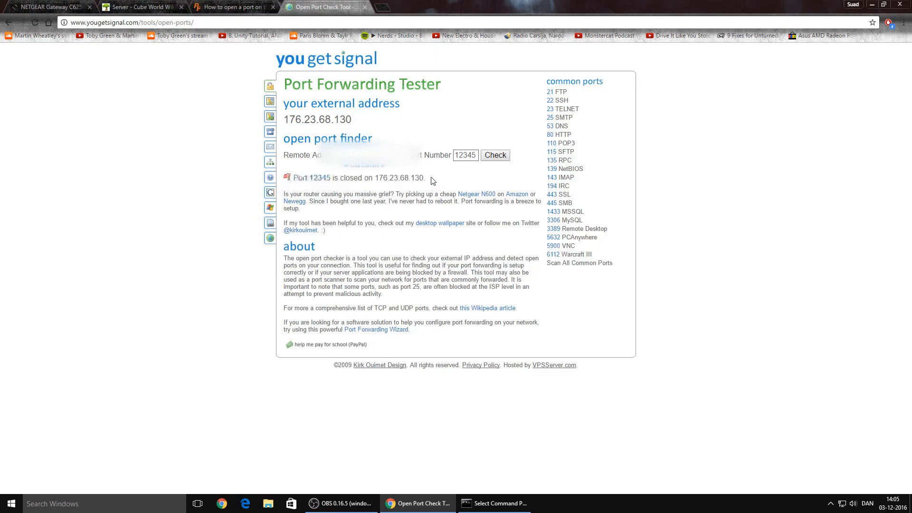
{"action": "left_click_drag", "start_coordinate": [426, 178], "coordinate": [303, 179]}
{"action": "left_click", "coordinate": [343, 196]}
Return to the router's Port Forwarding / Port Triggering page
{"action": "left_click", "coordinate": [233, 7]}
{"action": "left_click", "coordinate": [318, 4]}
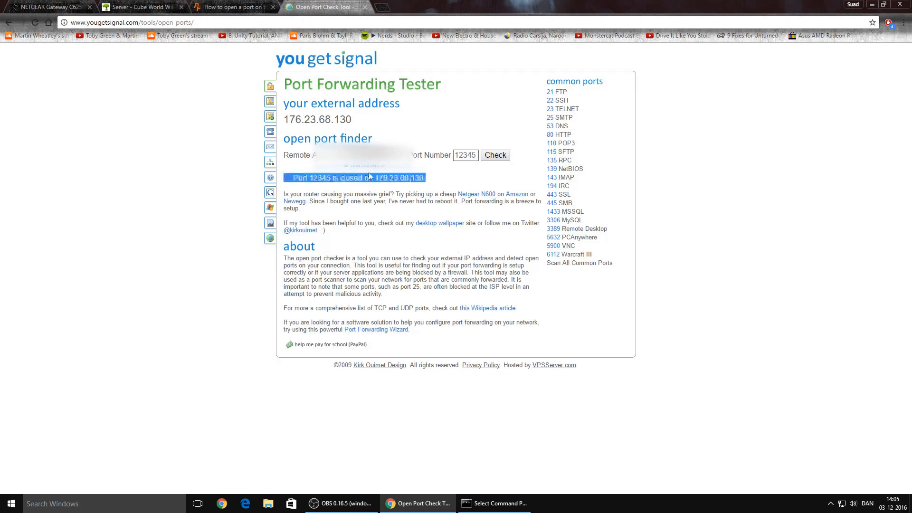
{"action": "left_click", "coordinate": [167, 5]}
{"action": "left_click", "coordinate": [217, 5]}
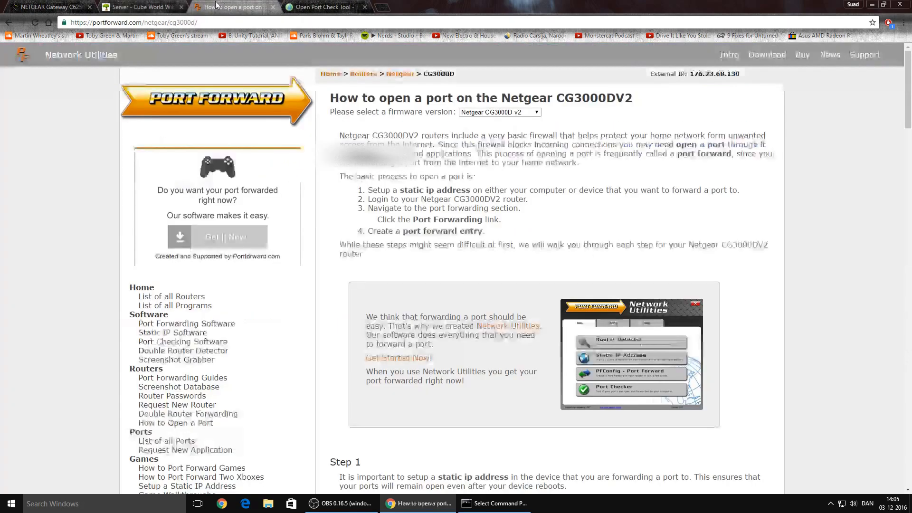
{"action": "left_click", "coordinate": [48, 5]}
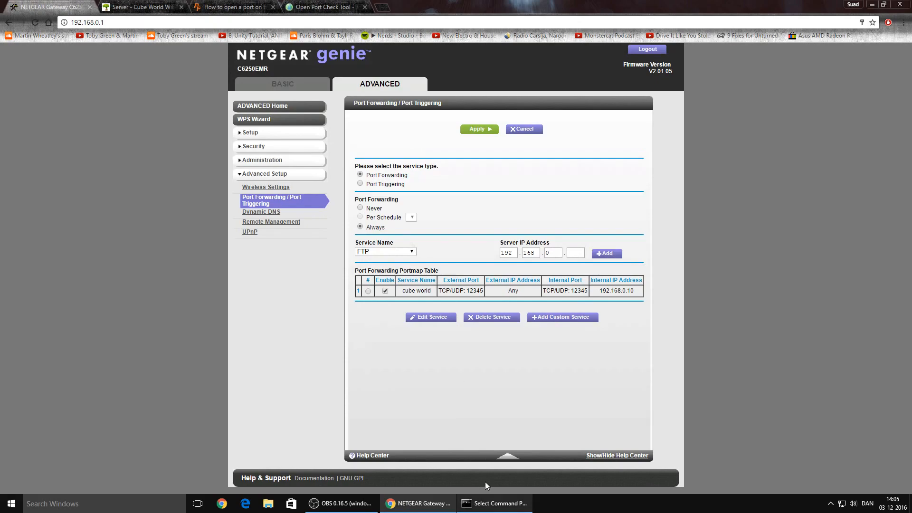
{"action": "left_click", "coordinate": [469, 503]}
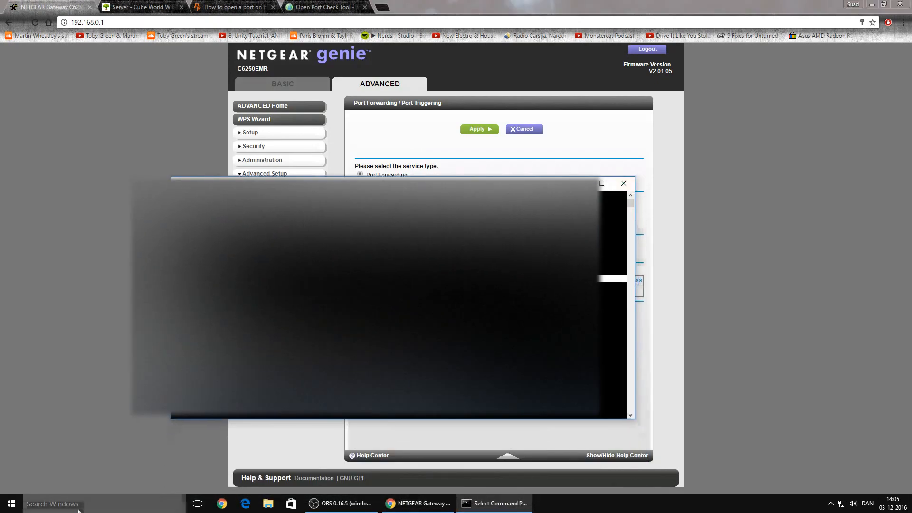
{"action": "left_click", "coordinate": [164, 503]}
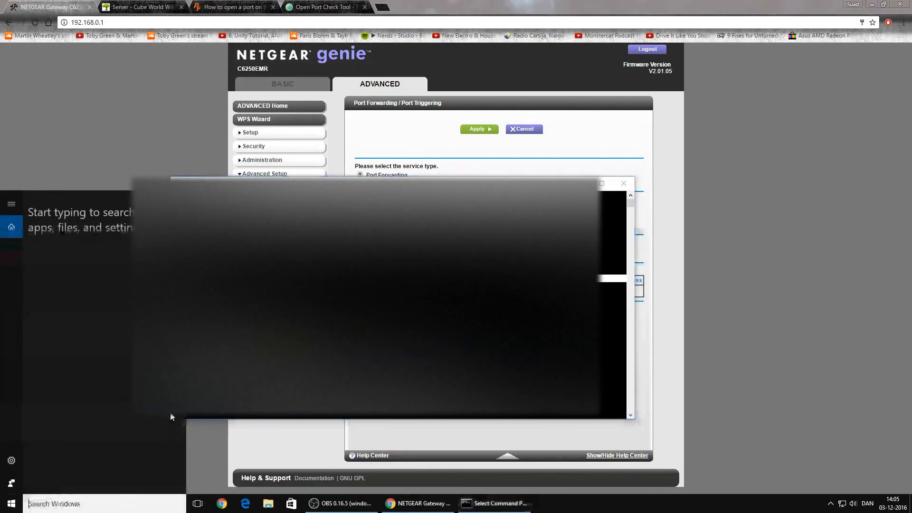
{"action": "left_click", "coordinate": [339, 267]}
{"action": "left_click", "coordinate": [339, 266]}
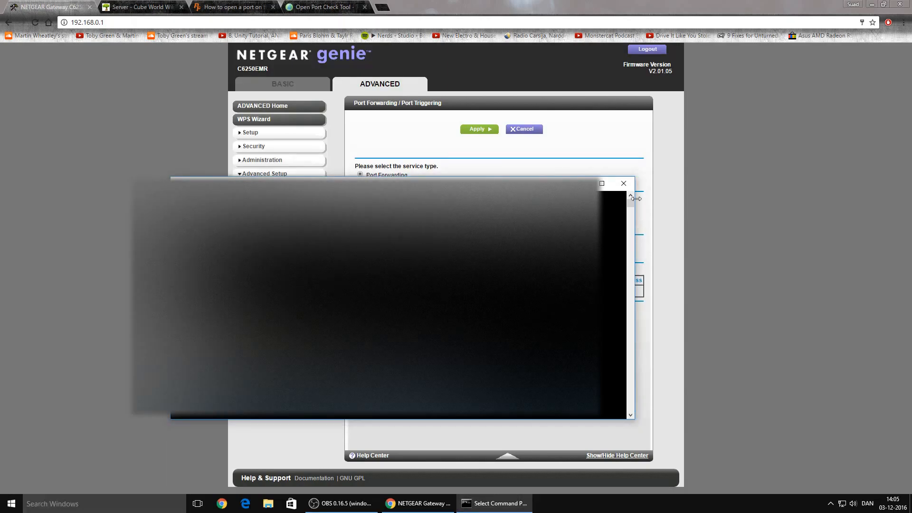
{"action": "left_click", "coordinate": [580, 183]}
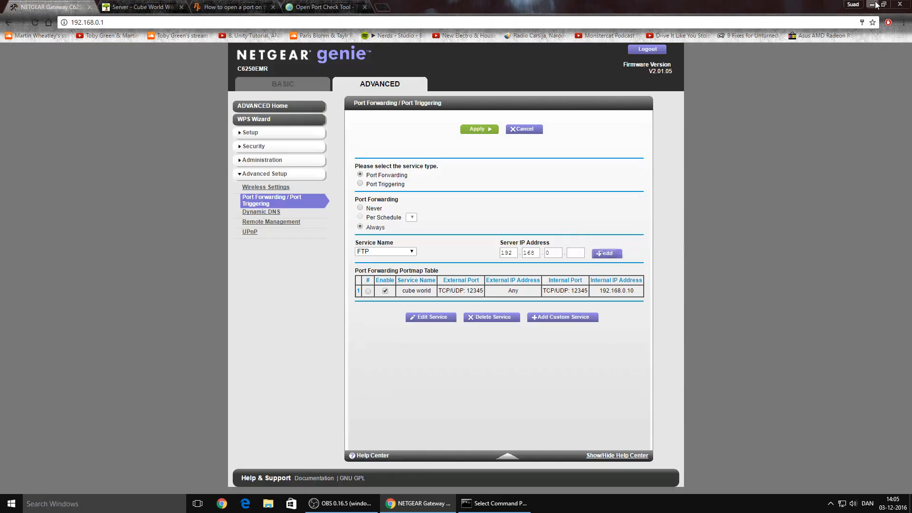
Minimize the browser to the desktop and show the hidden system tray icons
{"action": "left_click", "coordinate": [873, 5]}
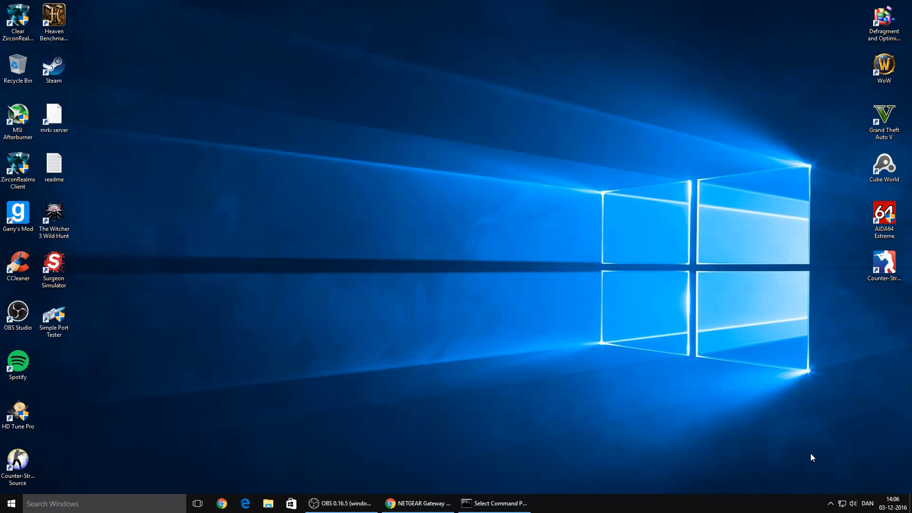
{"action": "left_click", "coordinate": [831, 503]}
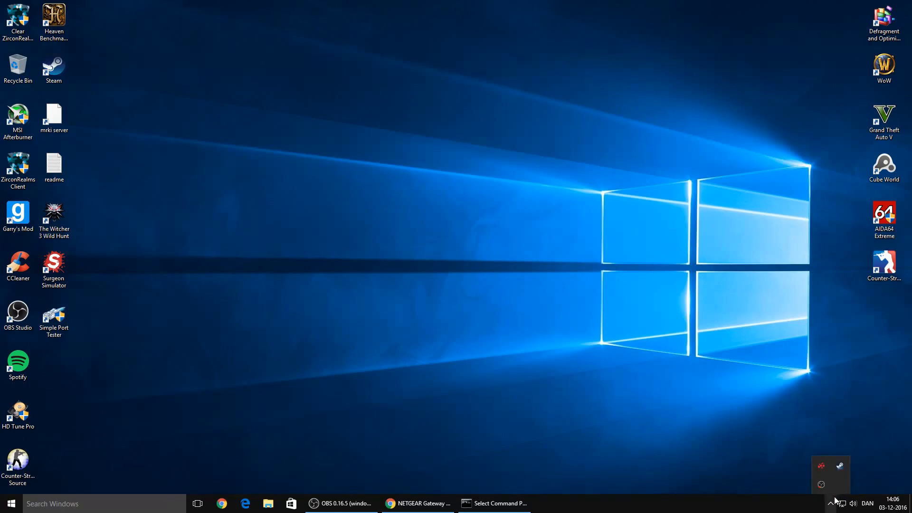